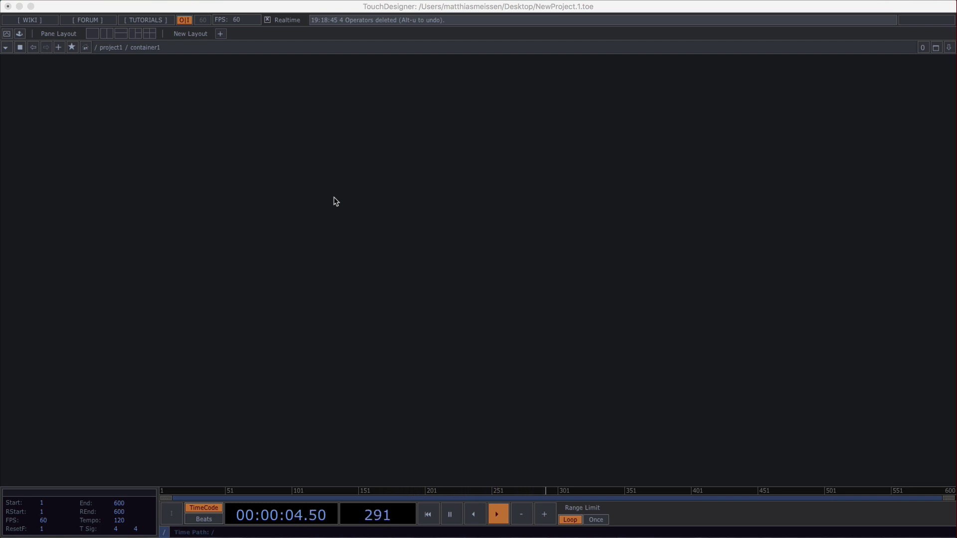
Create a Constant CHOP named constant1 in the container1 network.
key(Tab)
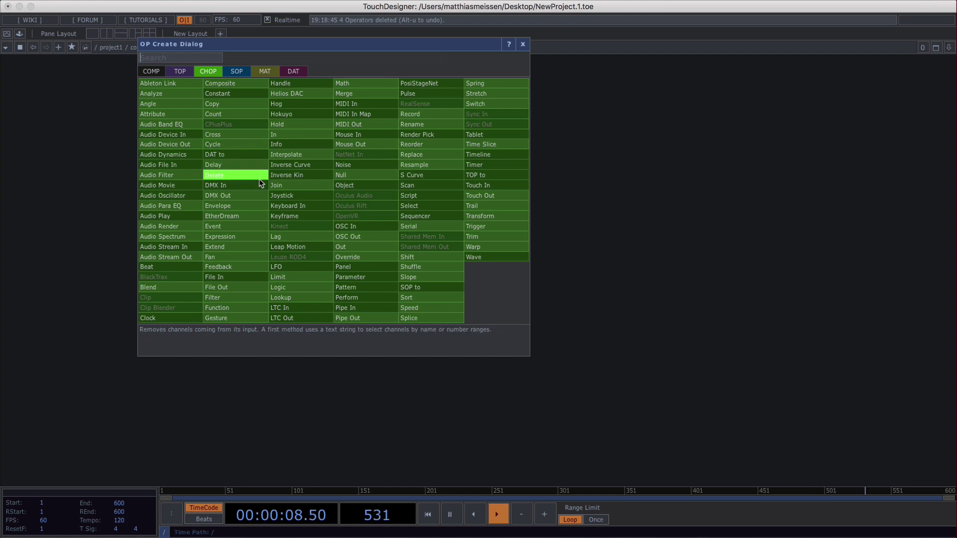
click(252, 97)
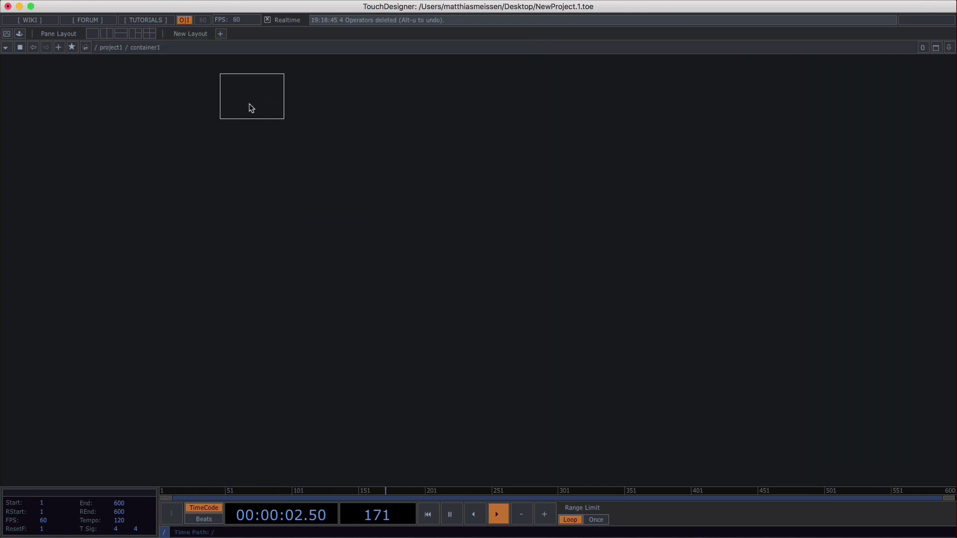
click(185, 211)
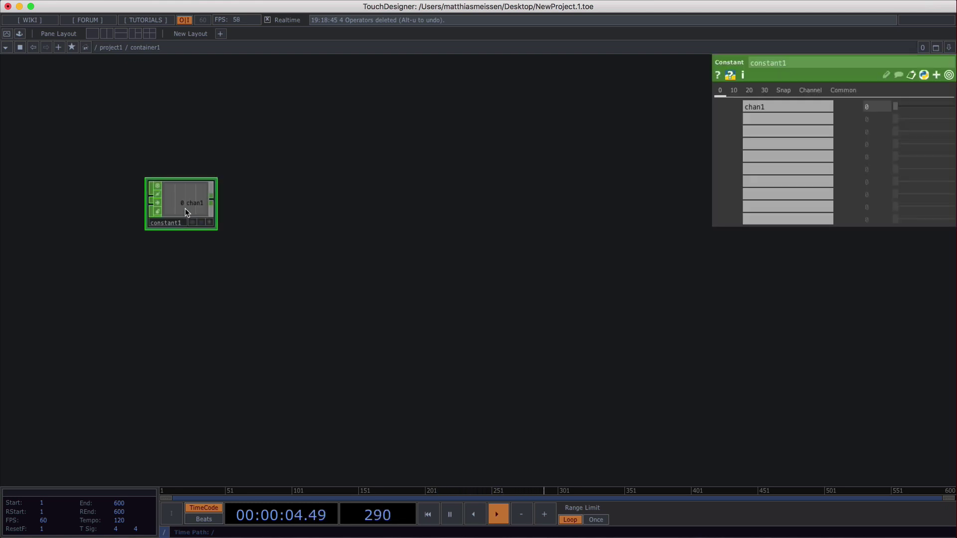
Test constant1's chan1 value slider, leave it at 0, and recentre constant1.
scroll(184, 209, up, 2)
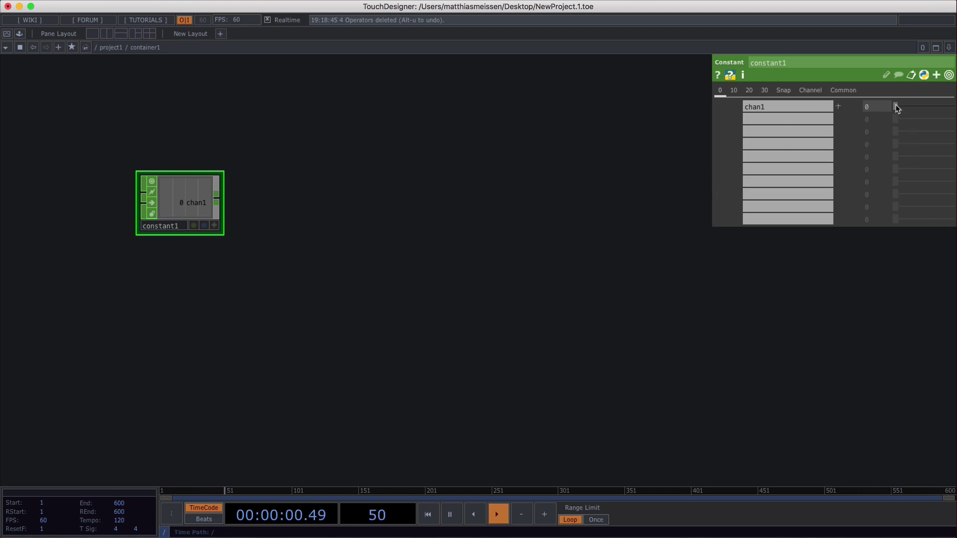
mouse_move(898, 109)
mouse_down()
mouse_move(933, 107)
mouse_move(889, 110)
mouse_up()
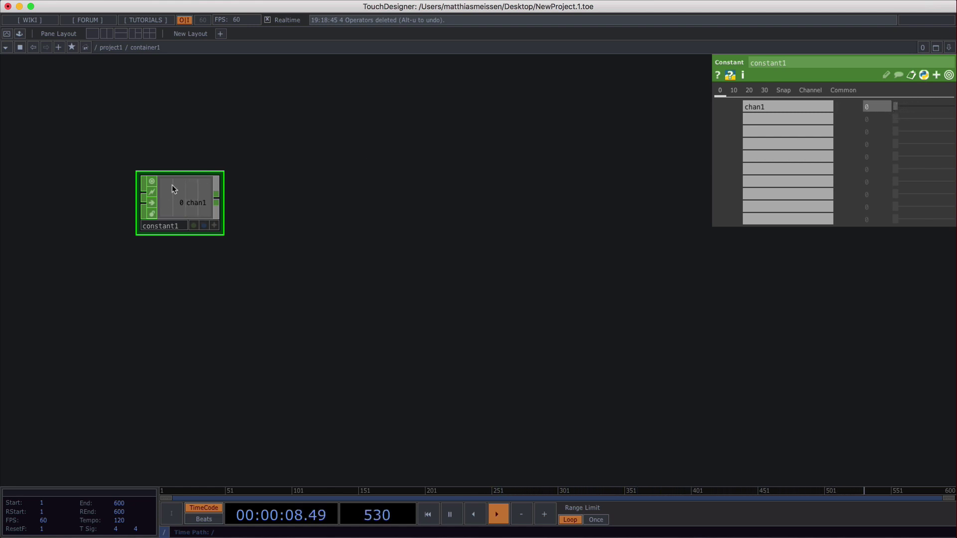
scroll(272, 235, up, 2)
drag(279, 210, 331, 166)
scroll(346, 264, up, 1)
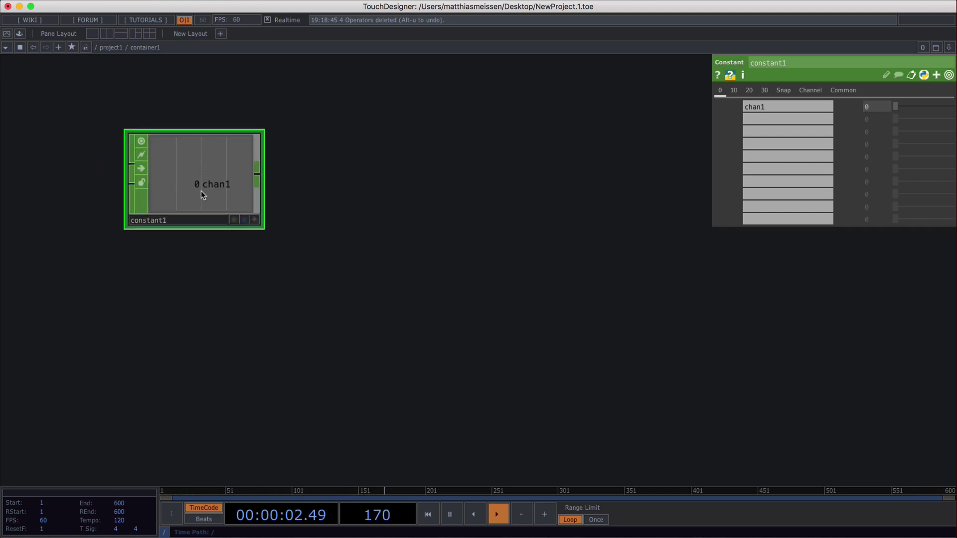
click(778, 111)
key(BackSpace)
key(BackSpace)
key(BackSpace)
key(BackSpace)
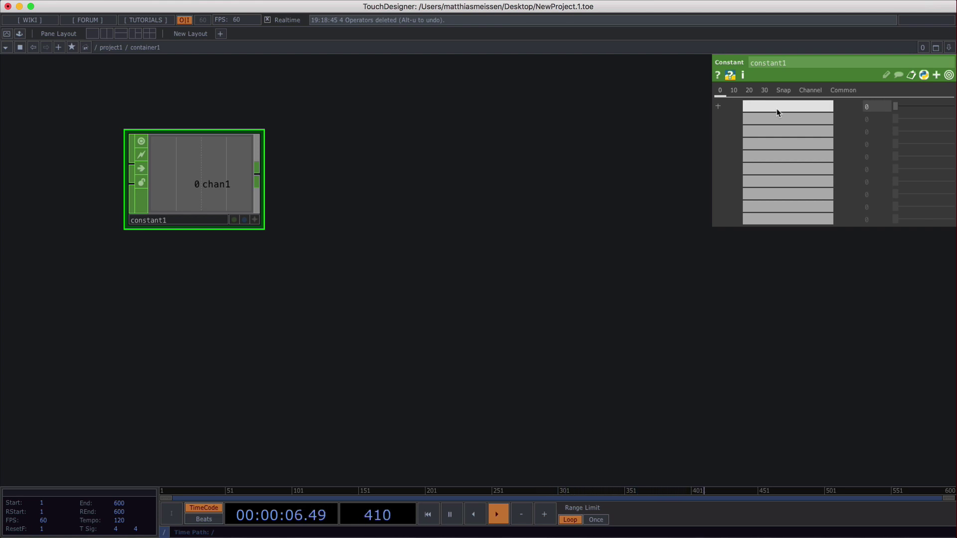
text(v1)
key(Return)
mouse_move(895, 105)
mouse_down()
mouse_move(931, 106)
mouse_move(889, 104)
mouse_up()
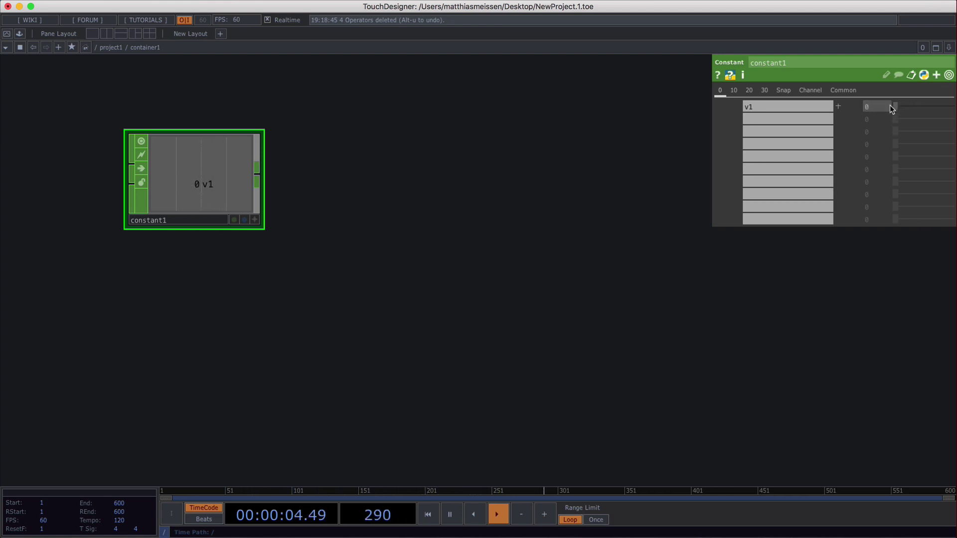
click(815, 121)
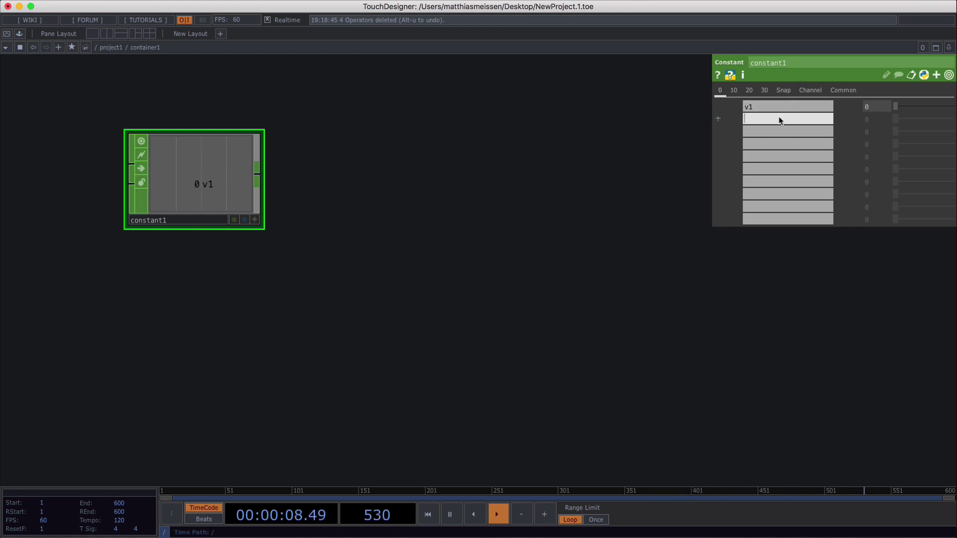
text(v2)
key(Return)
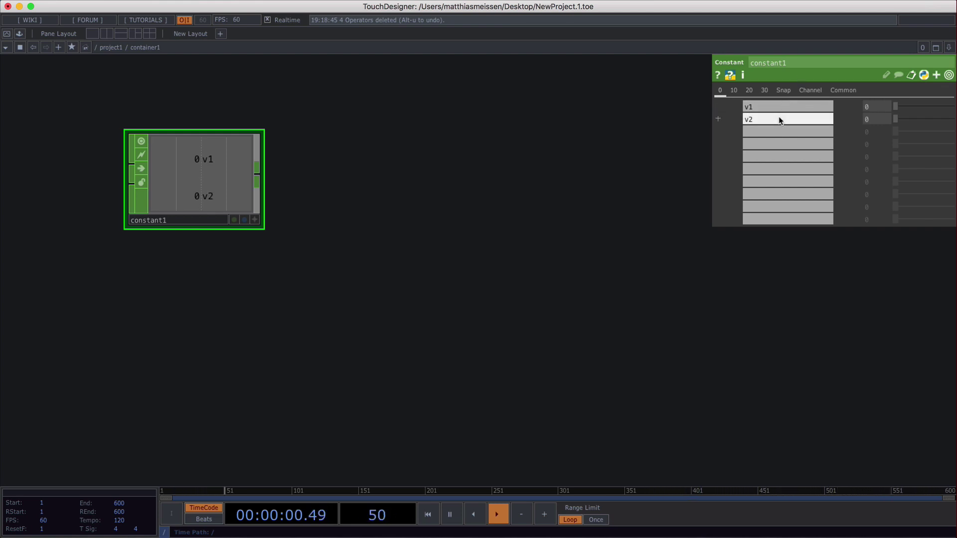
mouse_move(902, 107)
mouse_down()
mouse_move(922, 106)
mouse_move(903, 120)
mouse_move(938, 120)
mouse_move(894, 120)
mouse_move(889, 107)
mouse_up()
key(alt+u)
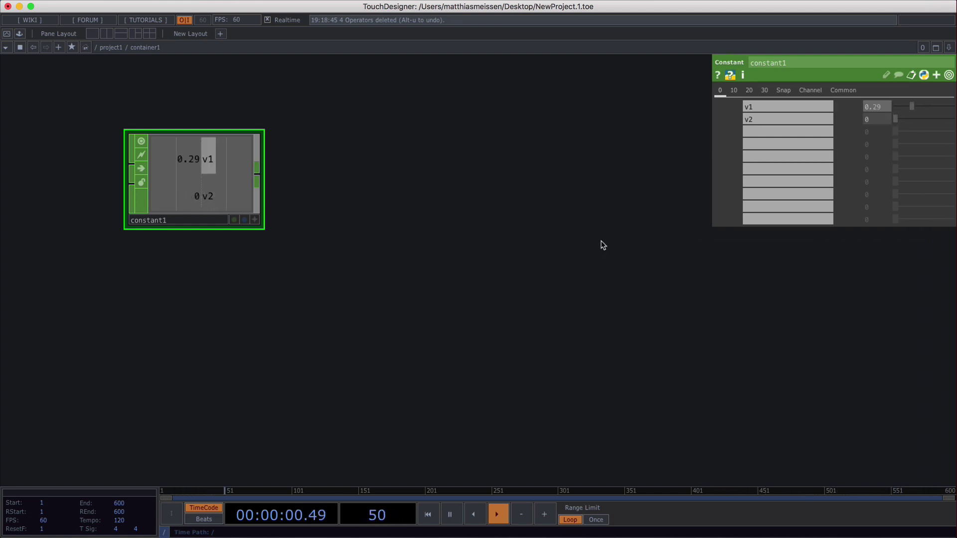
key(alt+u)
key(alt+u)
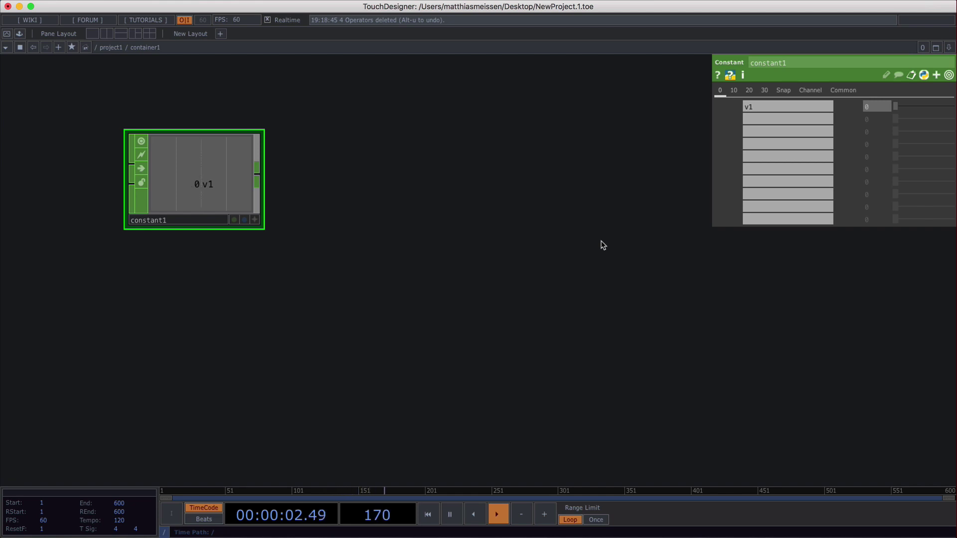
key(alt+u)
scroll(461, 197, down, 2)
drag(482, 210, 358, 222)
scroll(359, 222, down, 2)
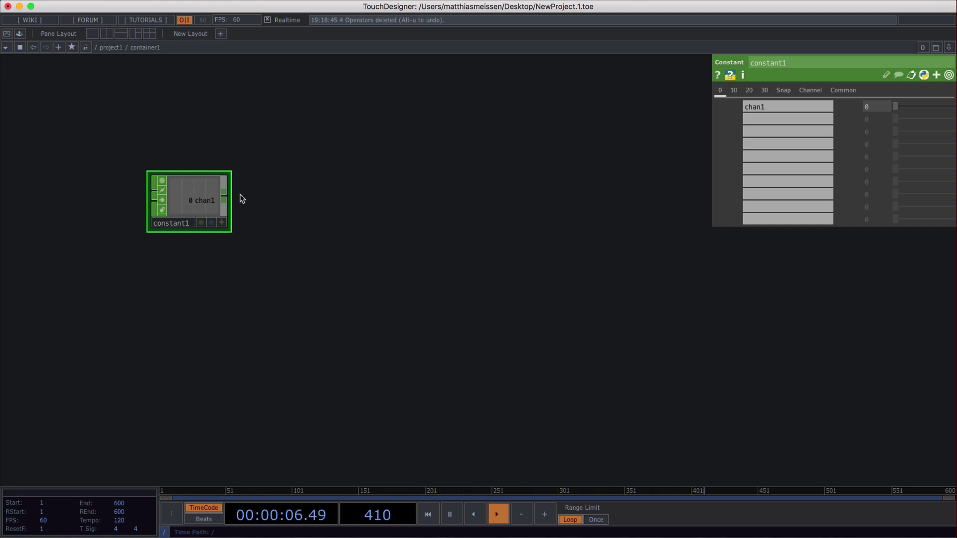
Wire a Null CHOP, null1, from constant1's output and place it to the right.
right_click(225, 196)
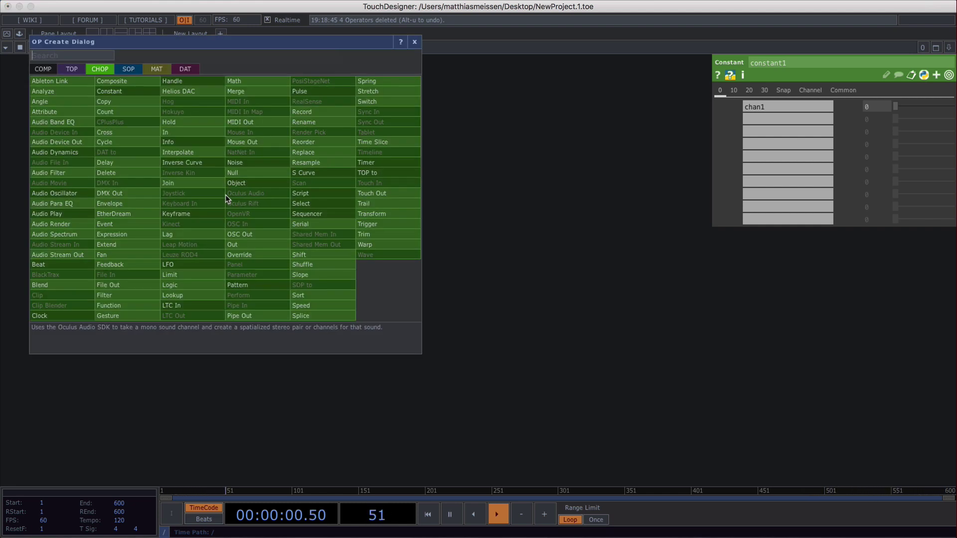
key(Escape)
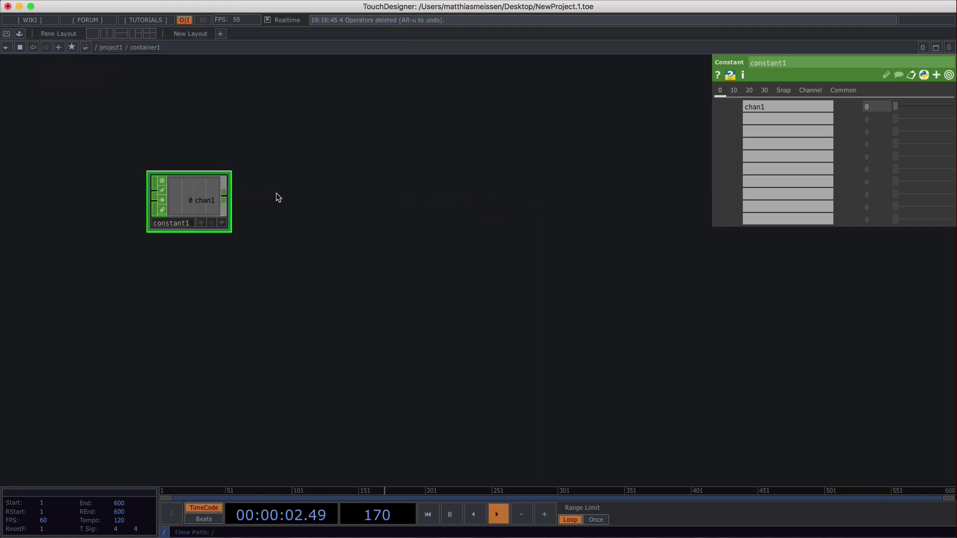
right_click(225, 198)
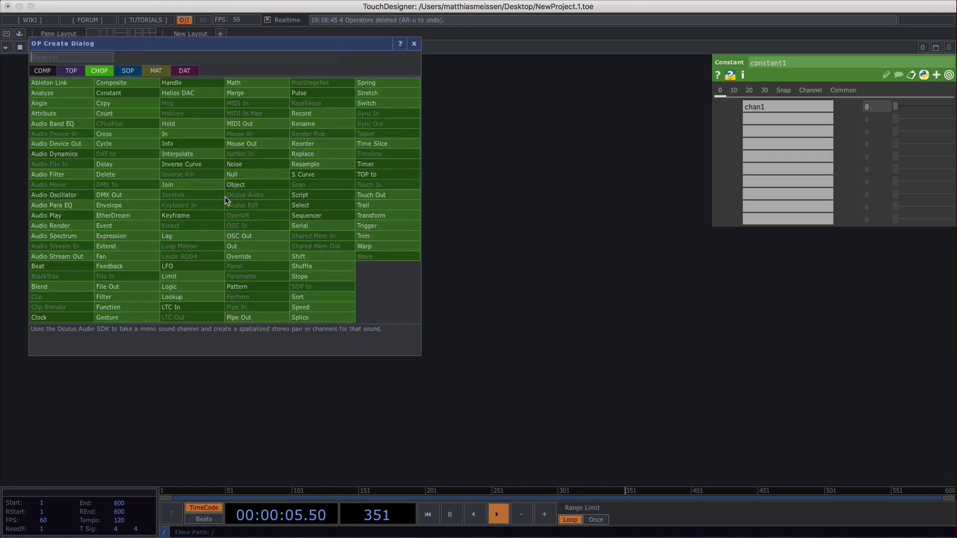
click(255, 175)
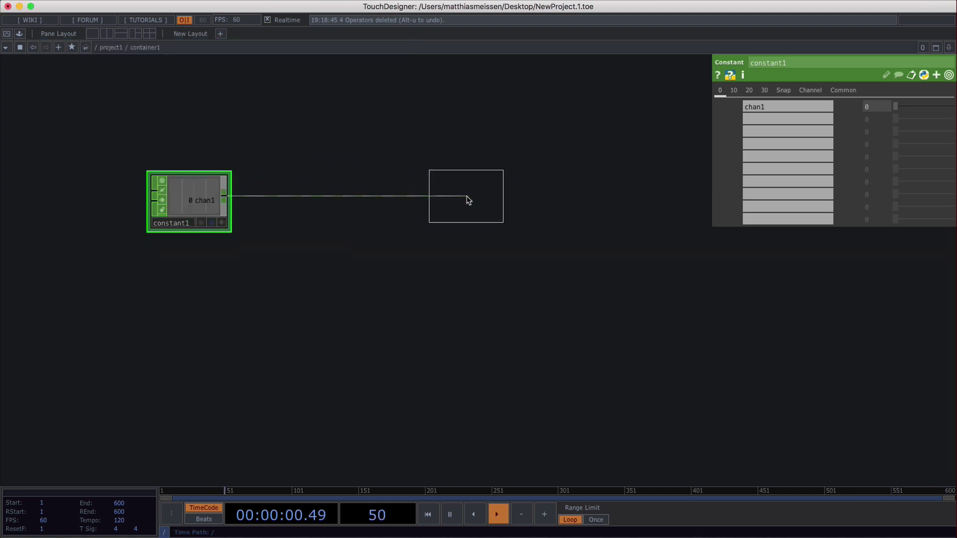
click(467, 199)
scroll(588, 232, up, 1)
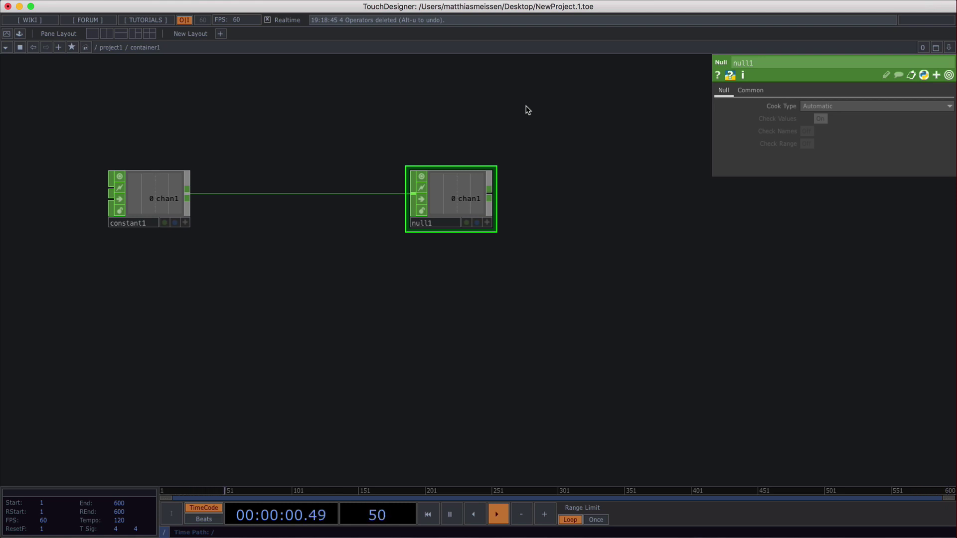
scroll(595, 141, down, 3)
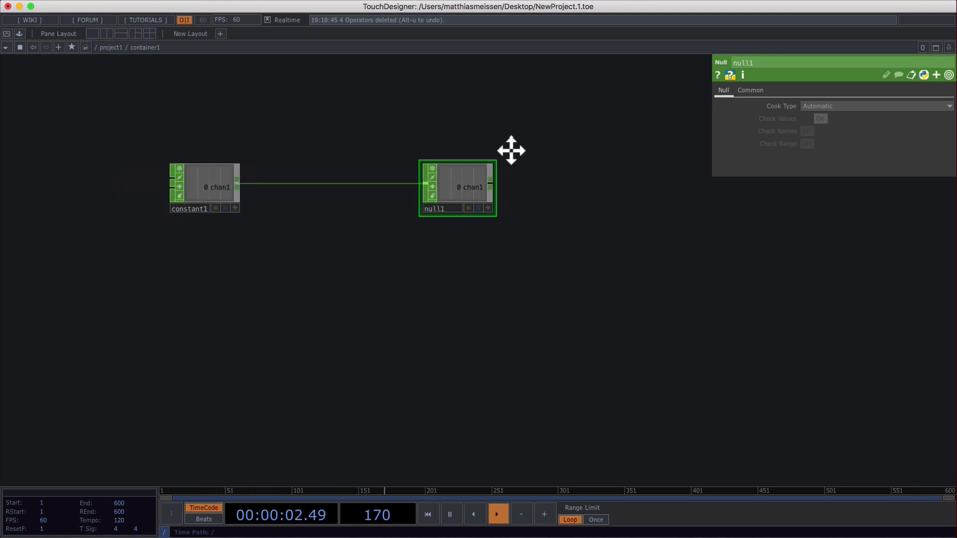
scroll(510, 150, right, 3)
scroll(470, 166, down, 1)
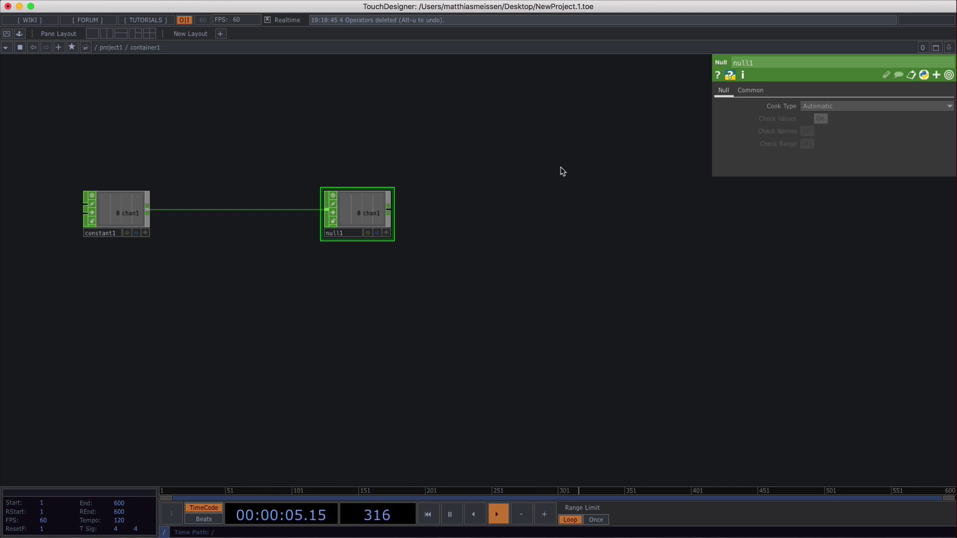
Add a Rectangle TOP, rectangle1, to the right of null1.
key(Tab)
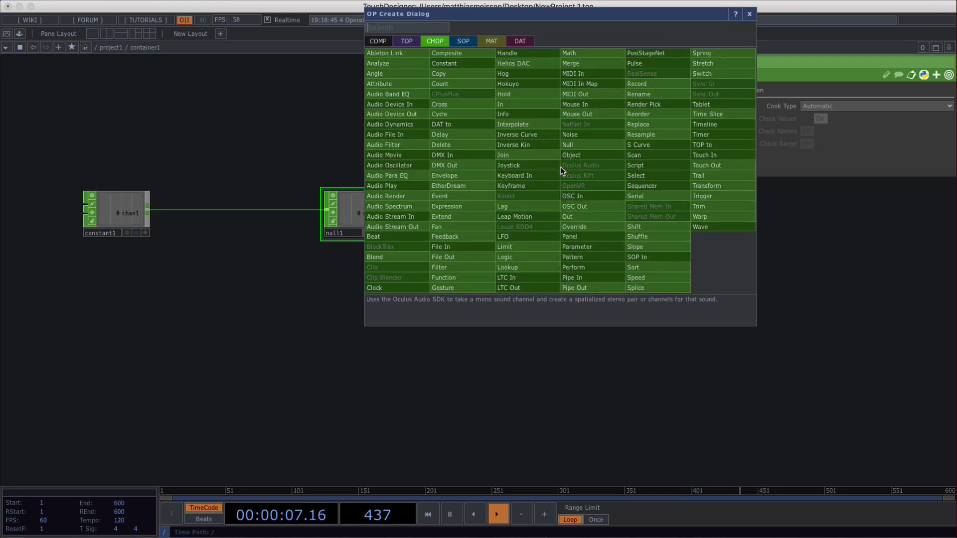
click(416, 43)
text(re)
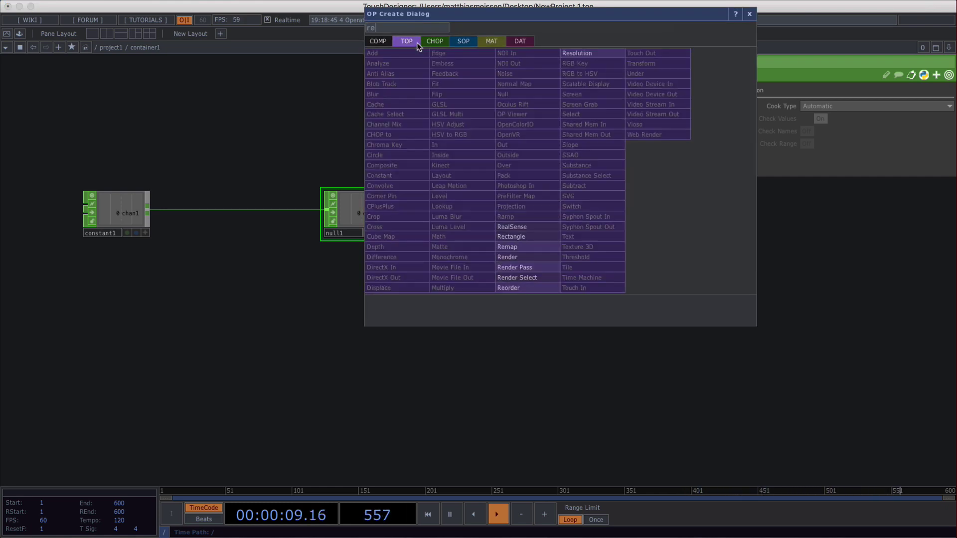
click(523, 236)
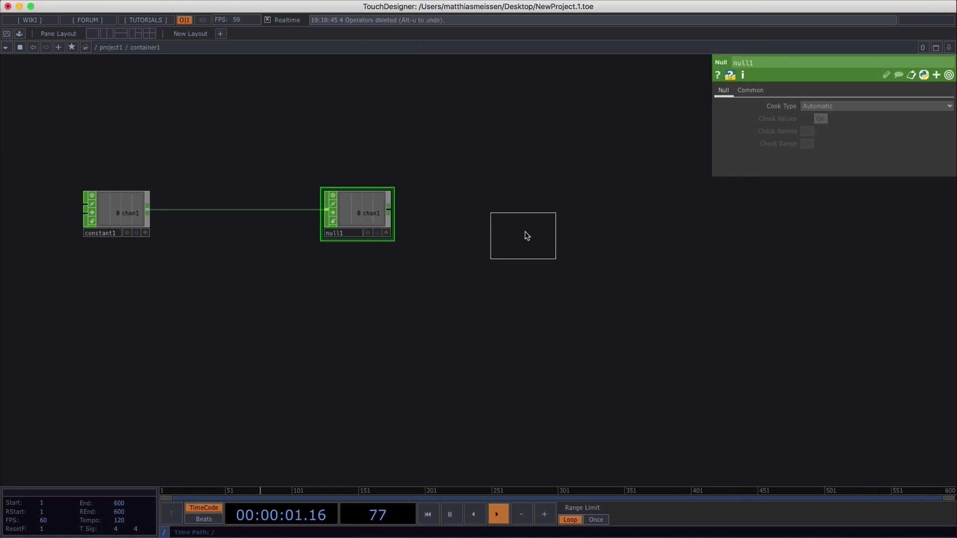
click(538, 224)
scroll(534, 225, up, 3)
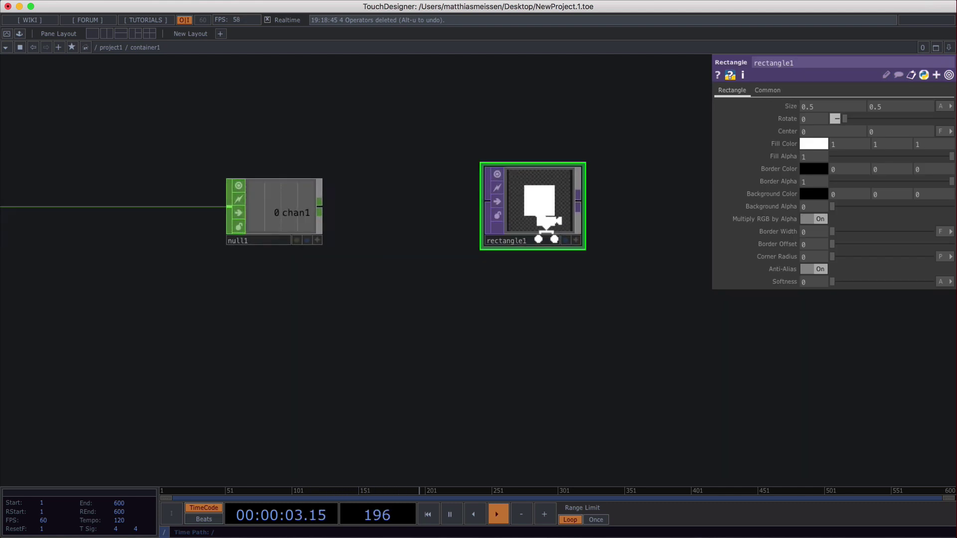
drag(515, 319, 470, 321)
scroll(469, 322, up, 1)
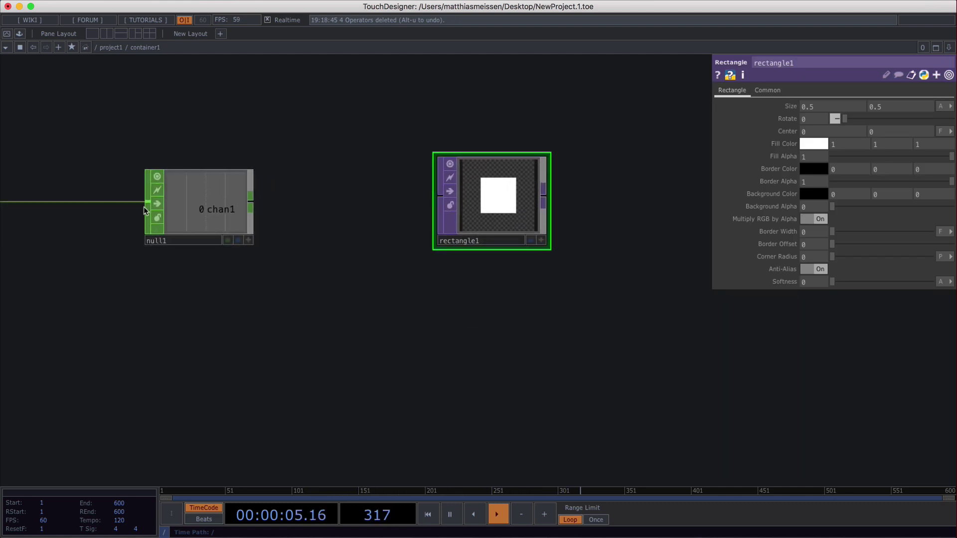
scroll(259, 294, down, 2)
drag(260, 294, 387, 292)
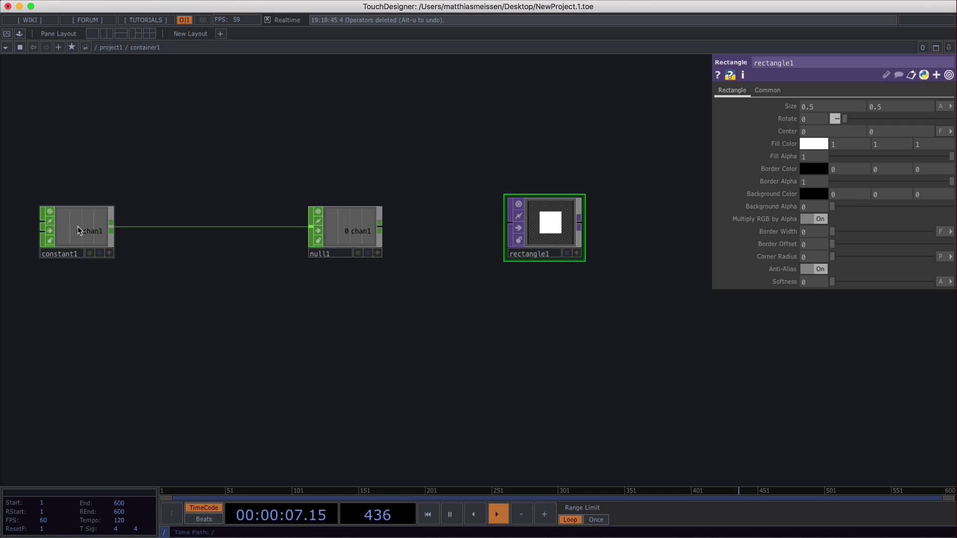
Raise constant1's chan1 to 0.85, then select rectangle1 and centre it with null1.
click(79, 226)
drag(896, 106, 943, 107)
click(539, 213)
scroll(543, 214, up, 3)
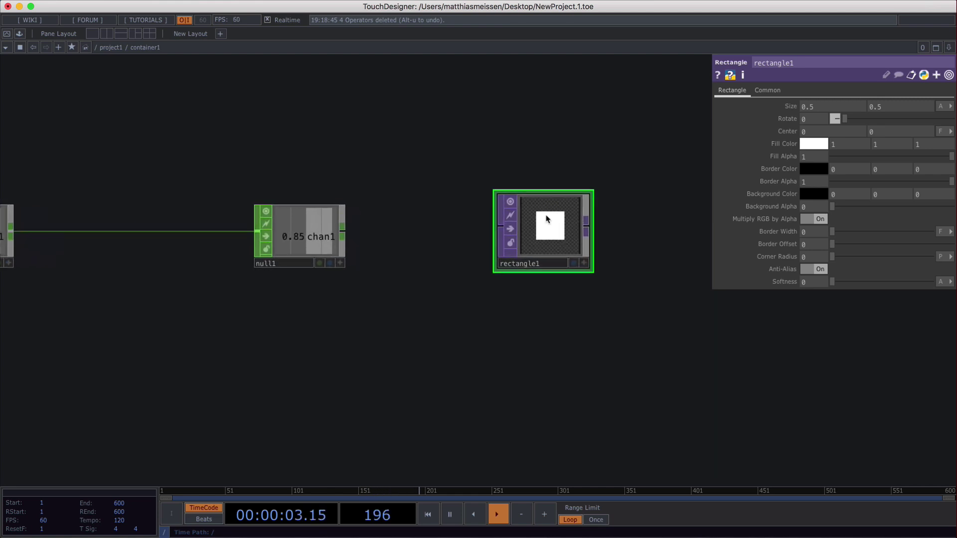
drag(576, 171, 542, 156)
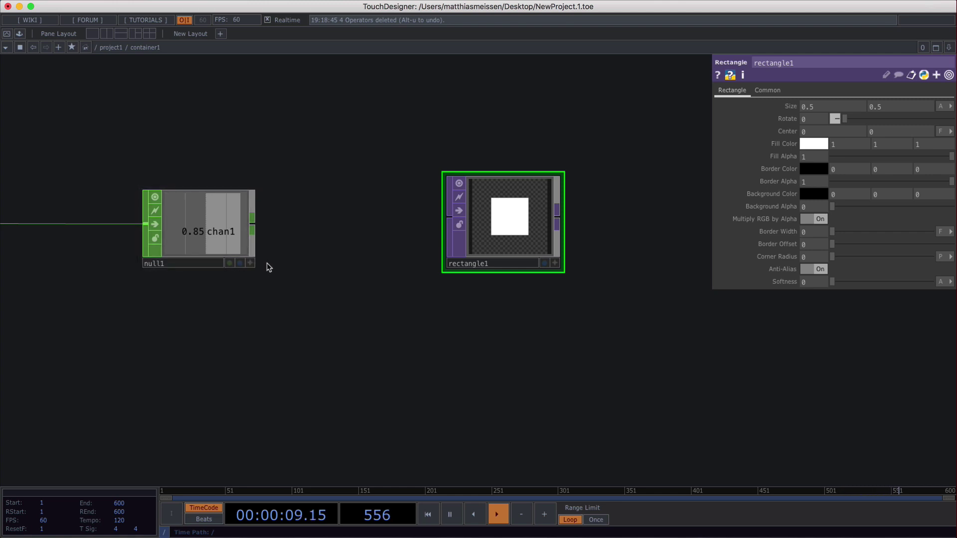
Export null1's chan1 onto rectangle1's Size as a Relative CHOP Reference, widening it to 0.85.
click(250, 264)
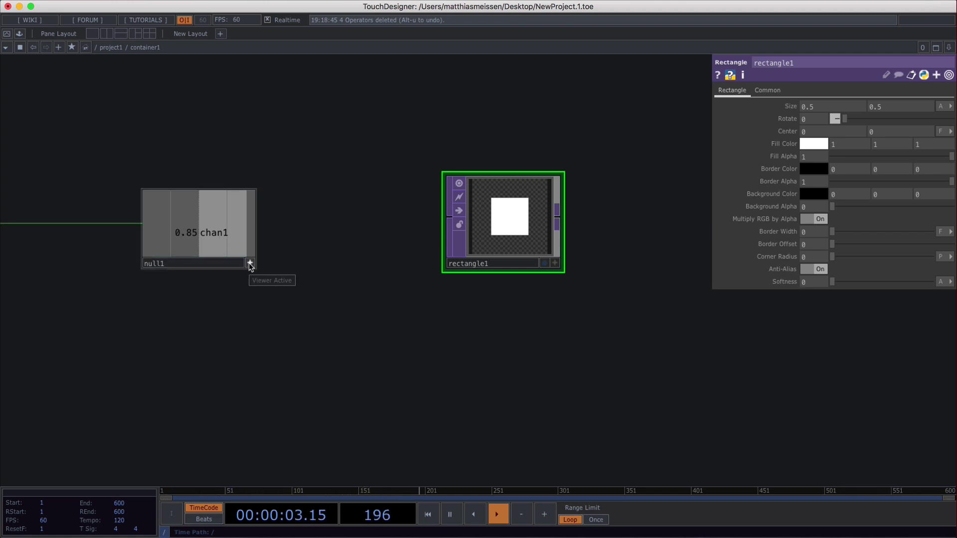
drag(226, 221, 847, 109)
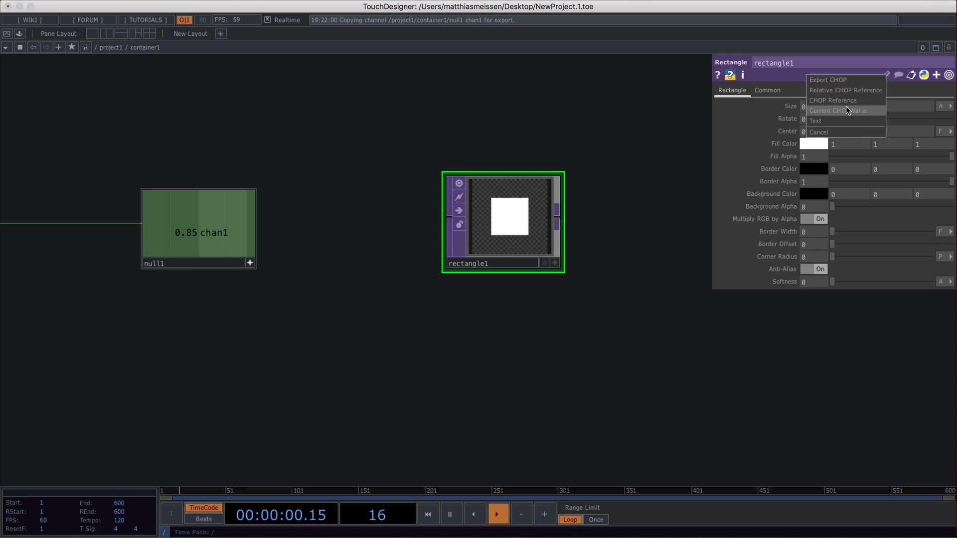
click(868, 96)
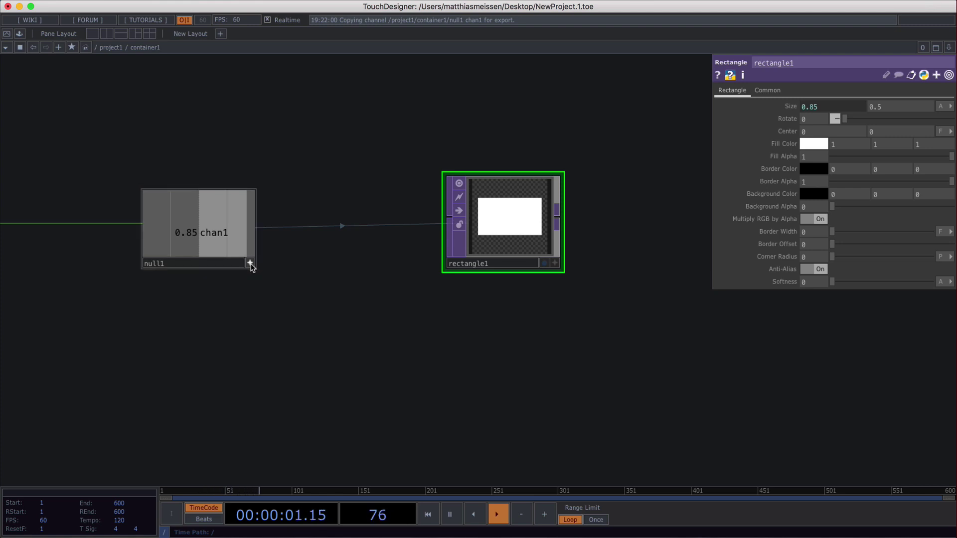
Show rectangle1's output in a floating View window moved to the top-left.
scroll(454, 317, down, 2)
scroll(455, 316, down, 1)
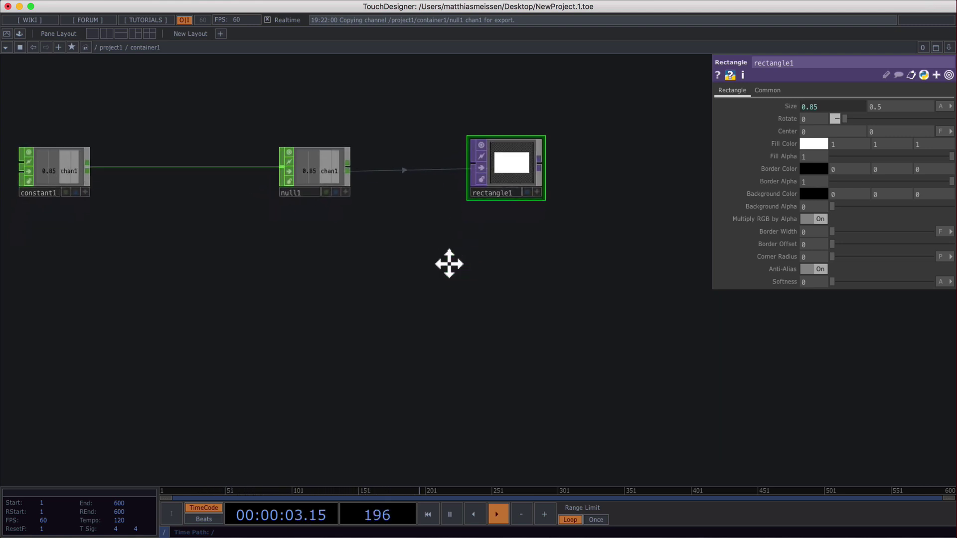
drag(449, 264, 461, 275)
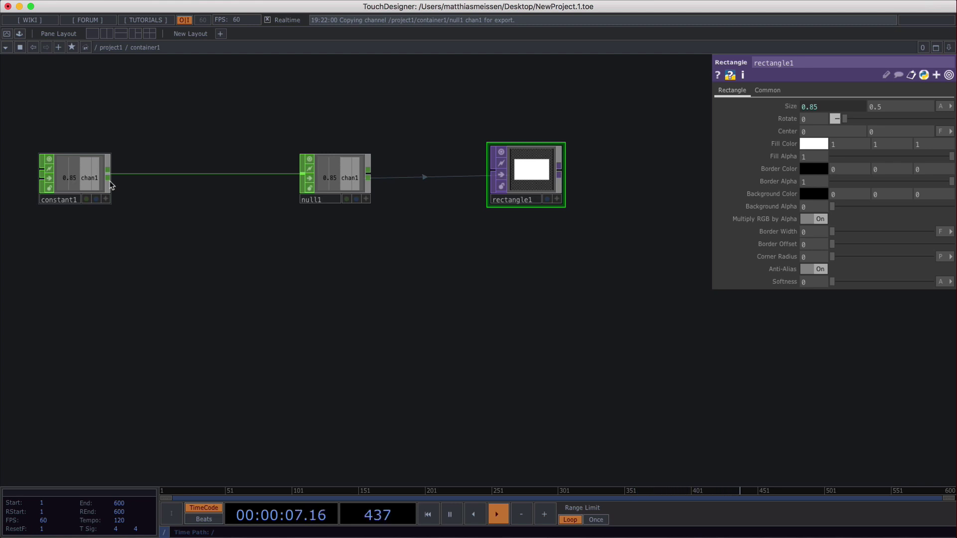
right_click(524, 175)
click(558, 166)
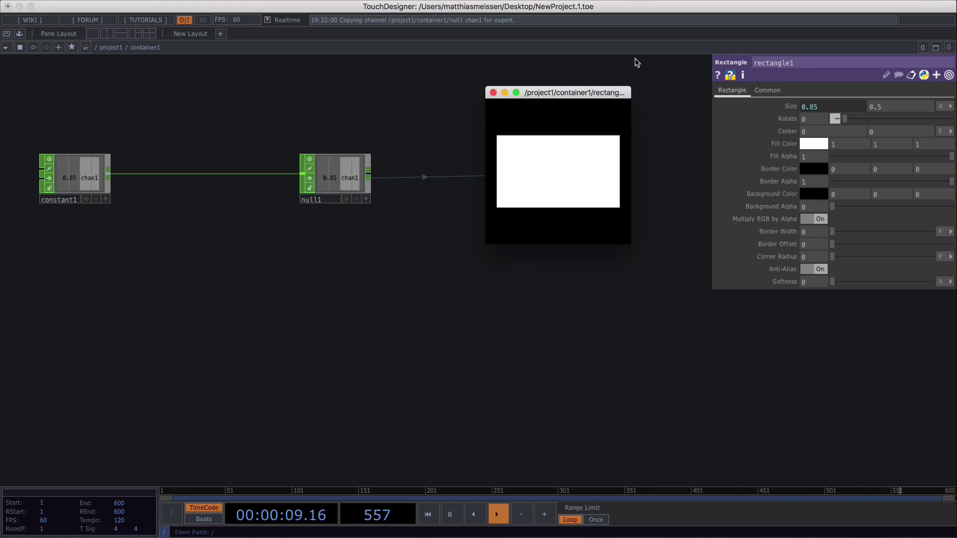
drag(539, 83, 119, 8)
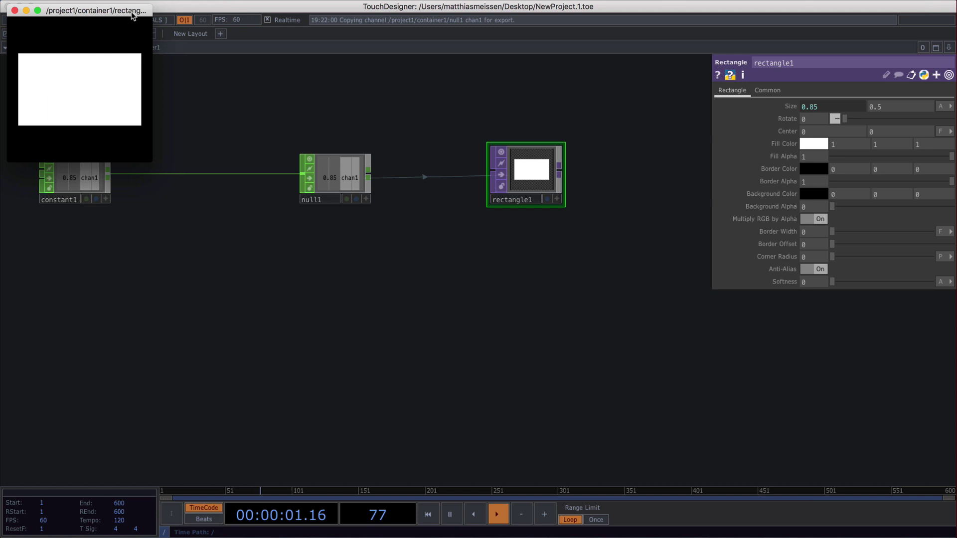
scroll(209, 342, up, 3)
Lower constant1's chan1 to 0.54, then close the floating preview.
click(129, 244)
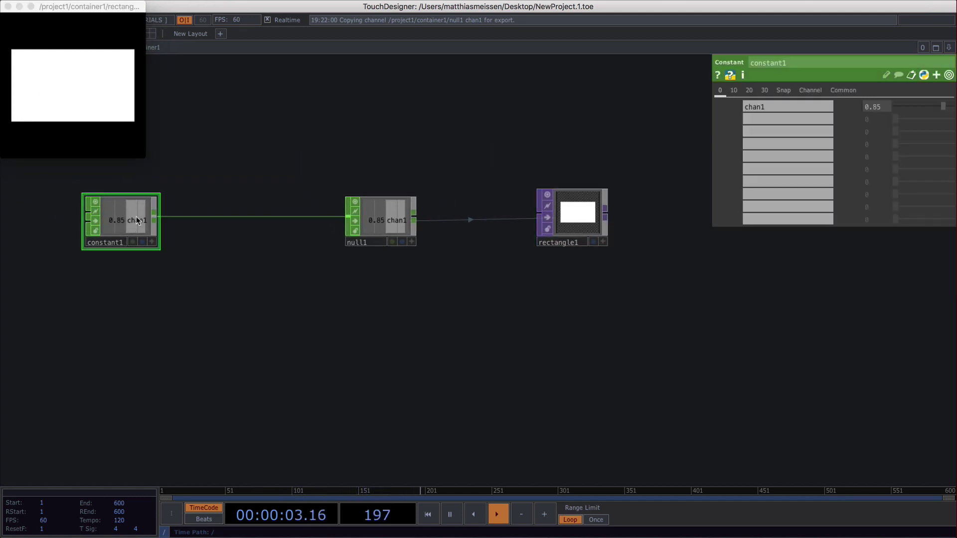
drag(942, 106, 924, 118)
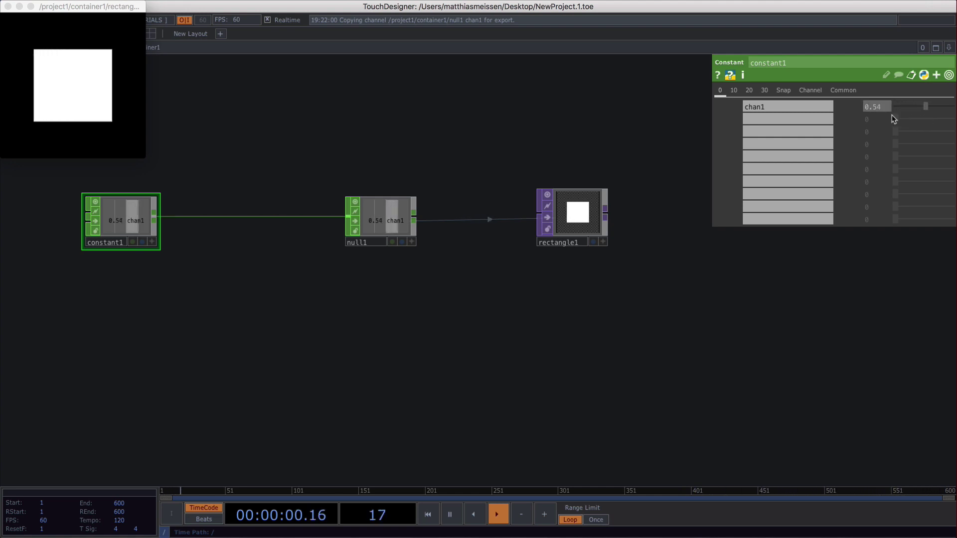
click(8, 6)
Raise constant1's chan1 value from 0.54 to 0.66.
scroll(679, 292, up, 2)
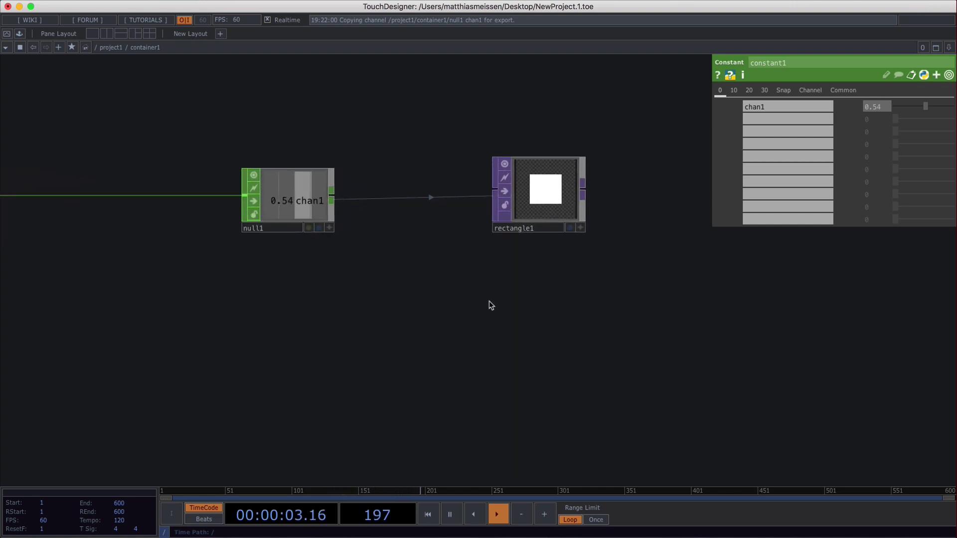
drag(488, 303, 572, 303)
scroll(579, 306, down, 2)
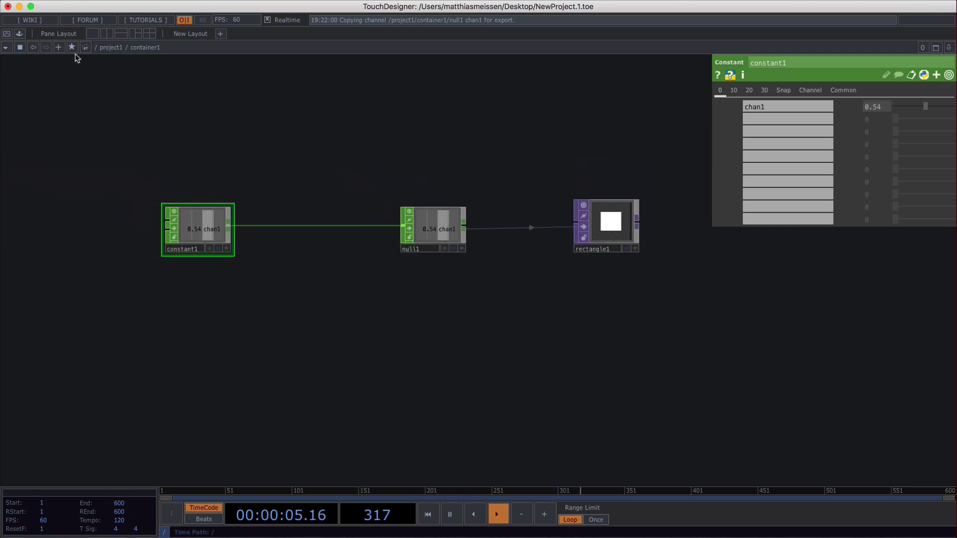
drag(930, 110, 935, 110)
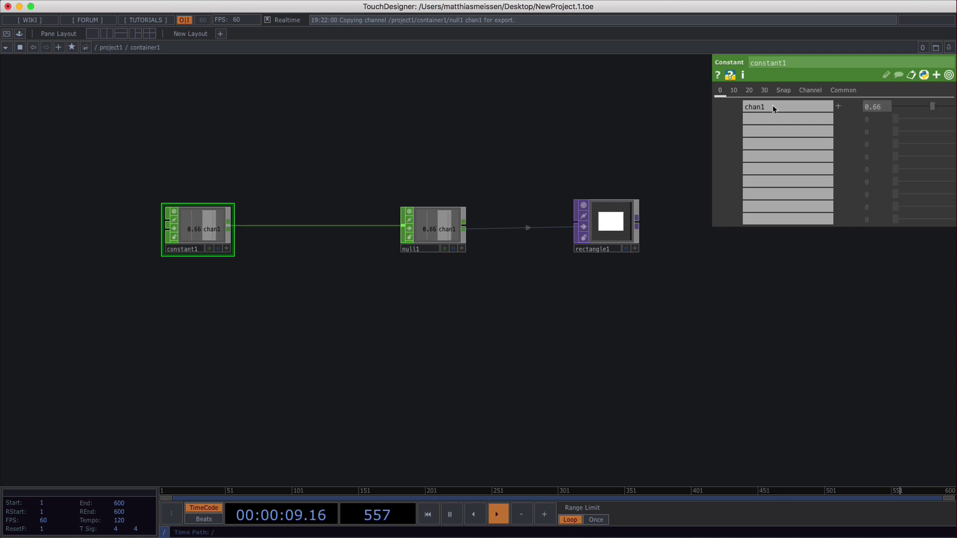
scroll(679, 282, up, 2)
drag(679, 282, 620, 312)
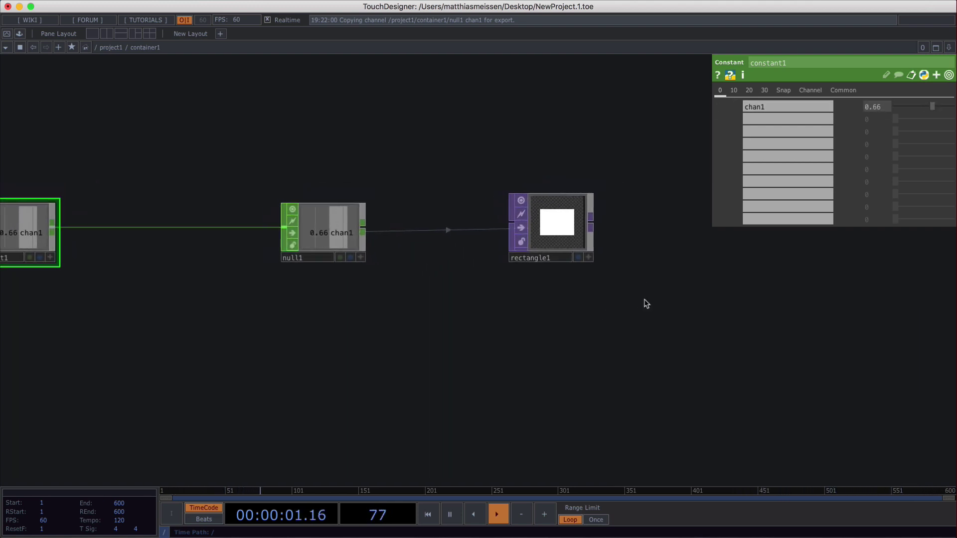
scroll(647, 305, down, 3)
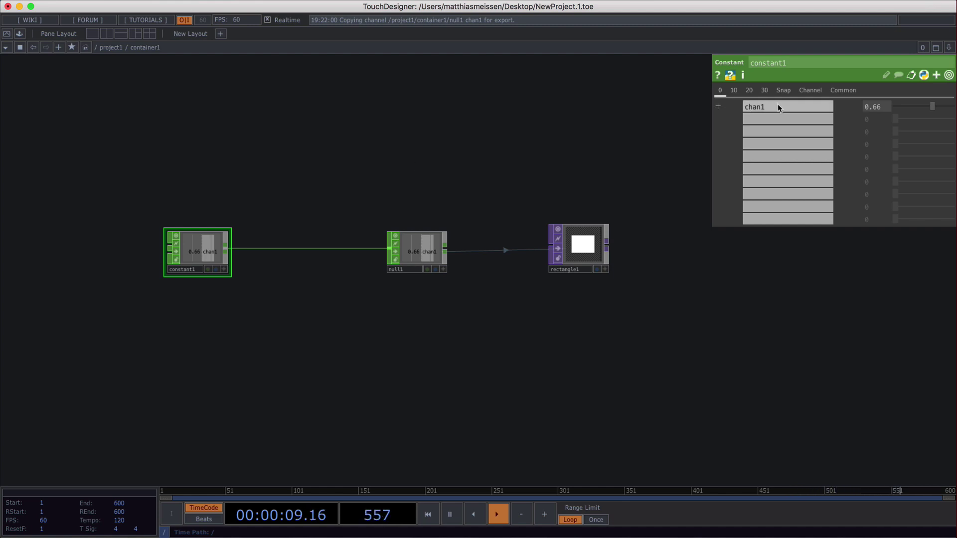
Rename constant1's channel to scaleX and inspect rectangle1's resulting error.
drag(767, 107, 746, 108)
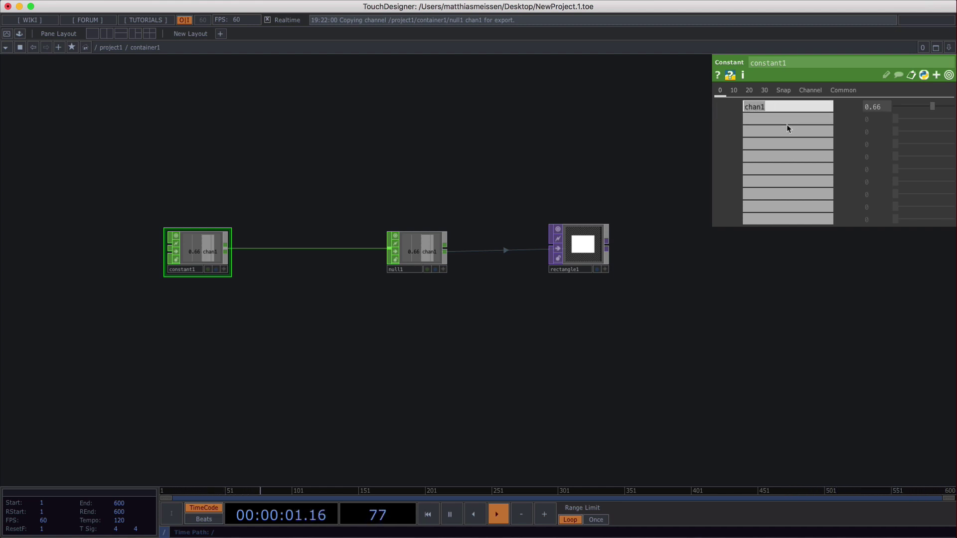
text(scaleX)
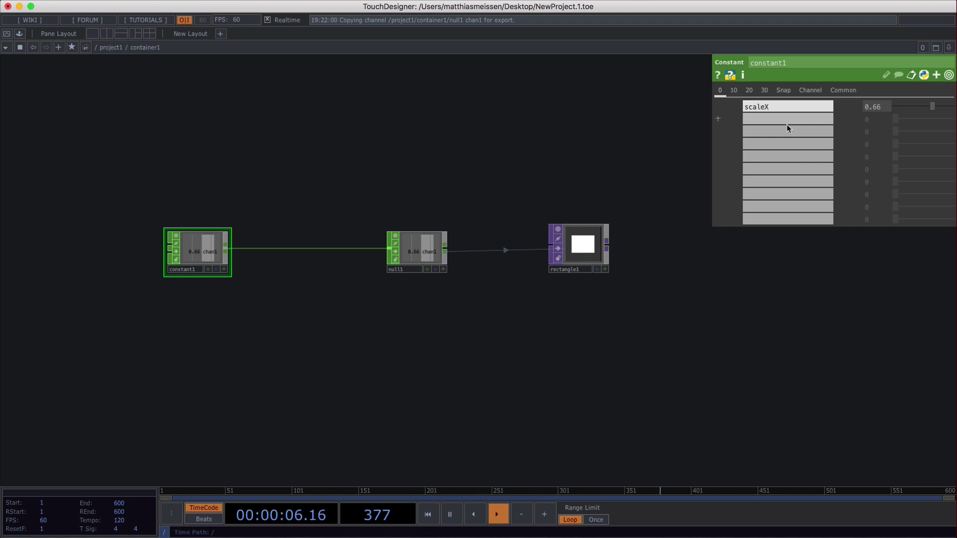
key(Return)
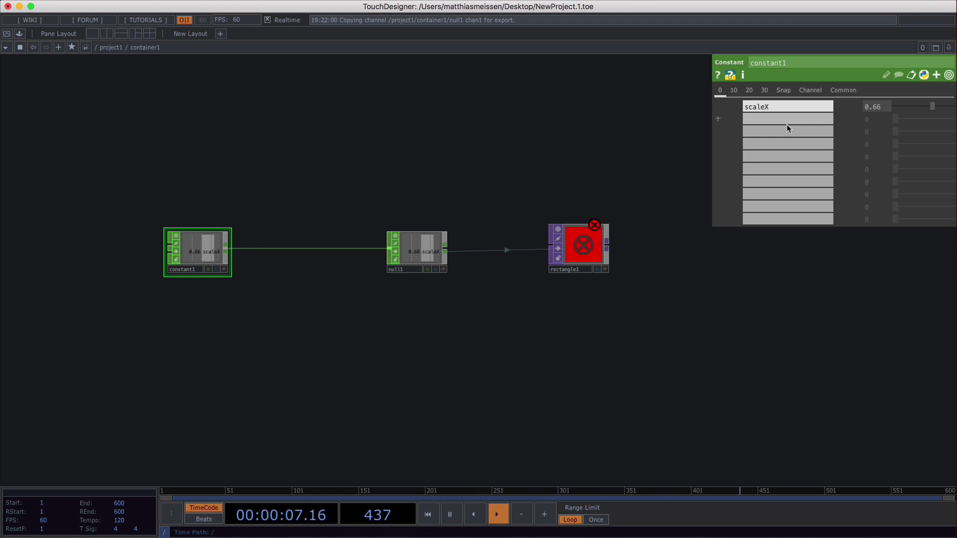
scroll(605, 177, up, 1)
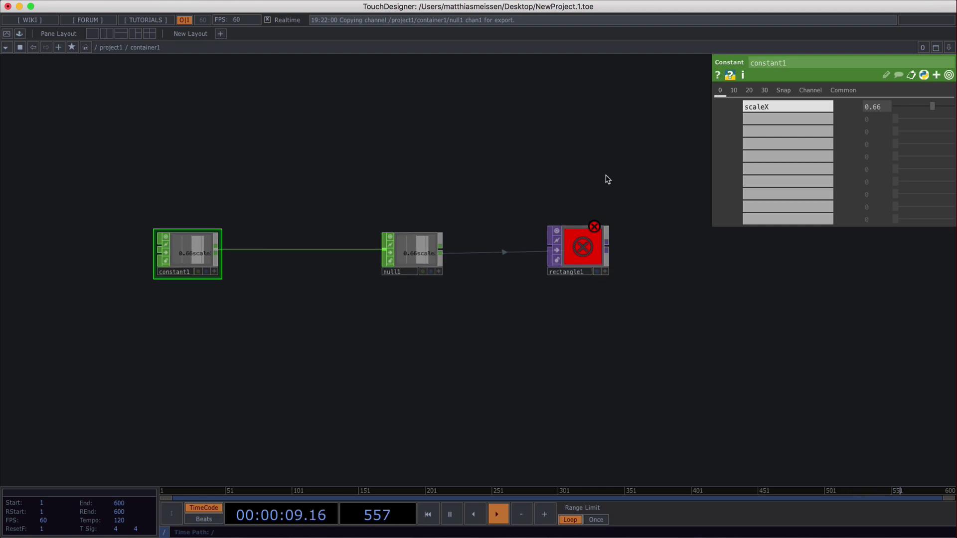
scroll(608, 182, up, 3)
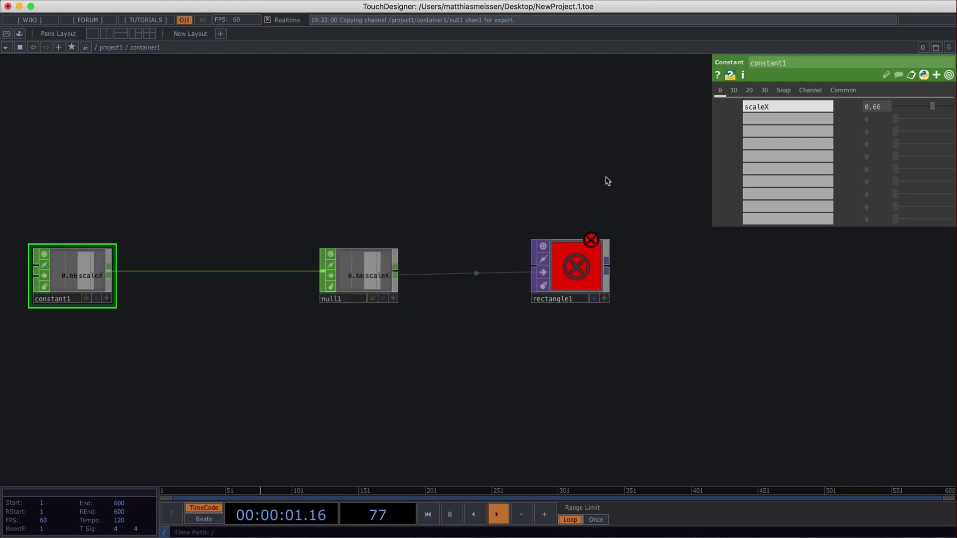
drag(606, 181, 506, 127)
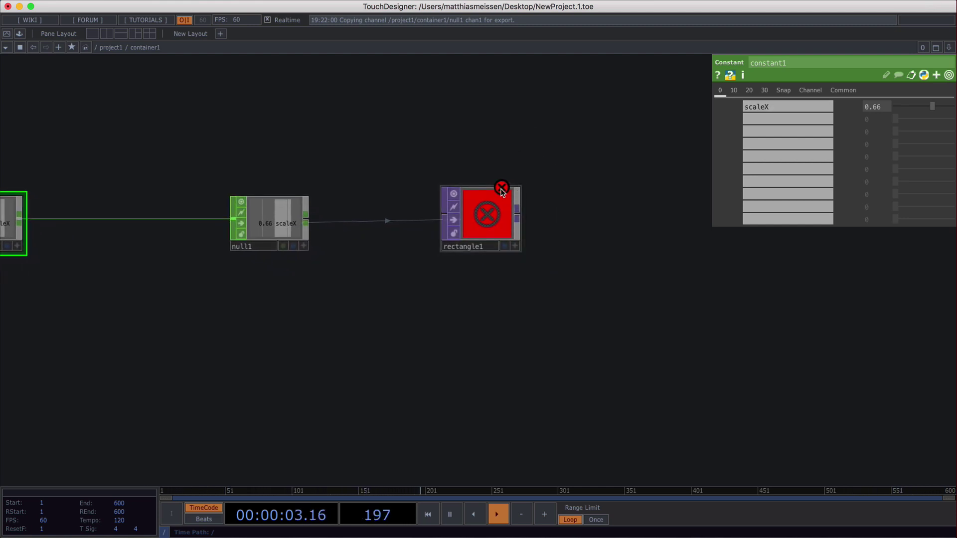
mouse_move(500, 190)
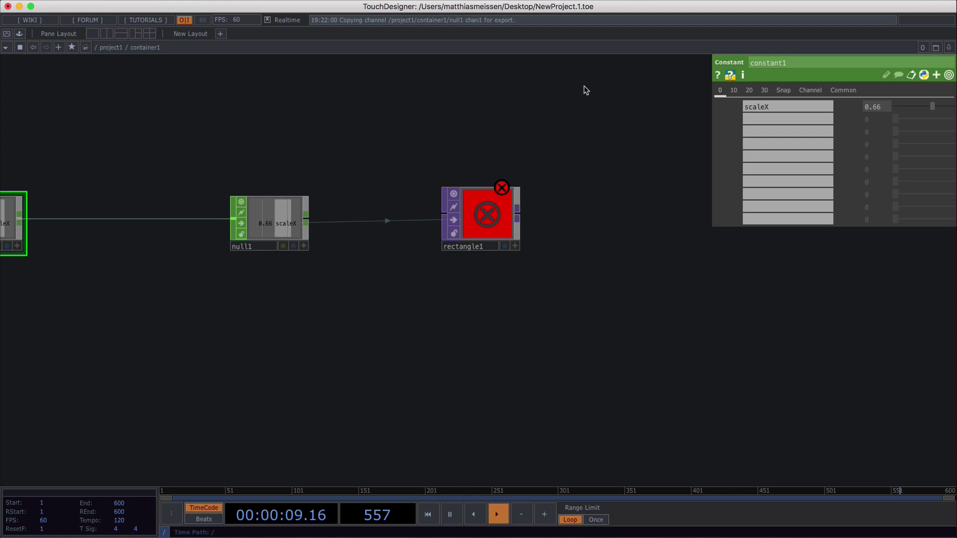
Expand rectangle1's Size into sizex and sizey to reveal the failing op('null1')['chan1'] expression.
click(480, 235)
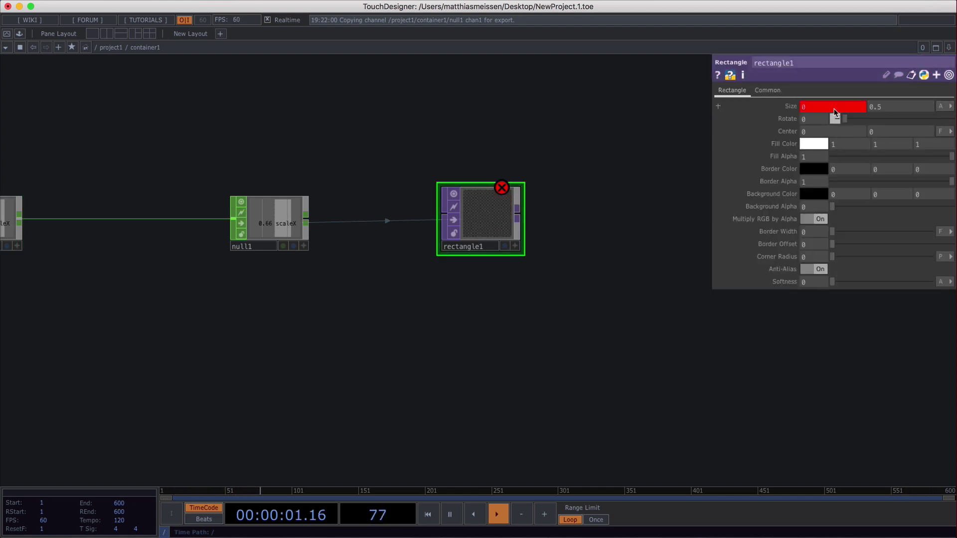
click(789, 107)
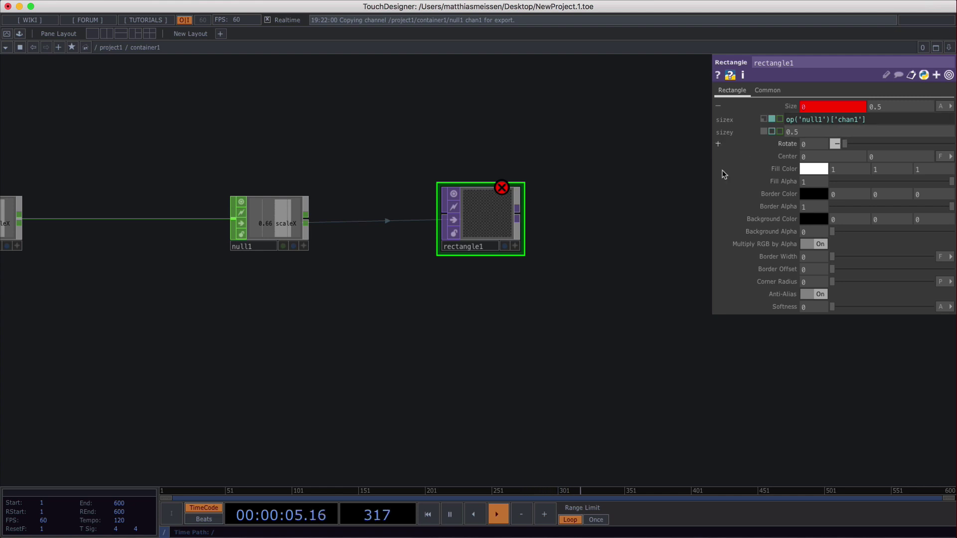
scroll(635, 164, up, 3)
drag(605, 168, 637, 145)
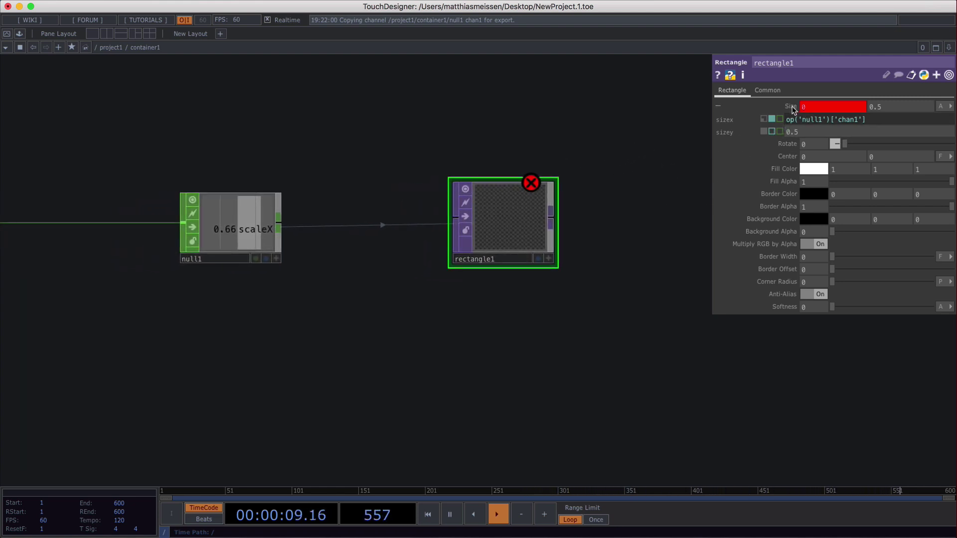
click(790, 107)
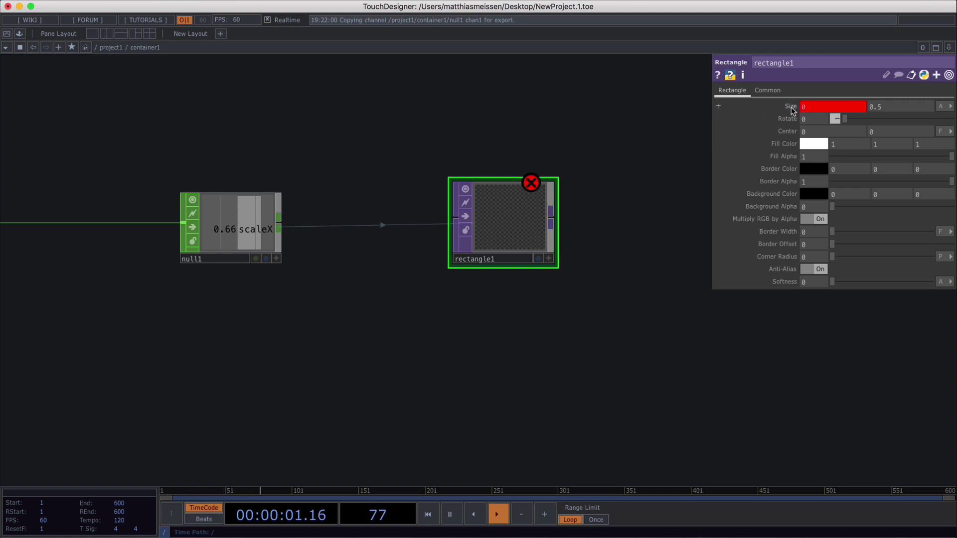
click(792, 108)
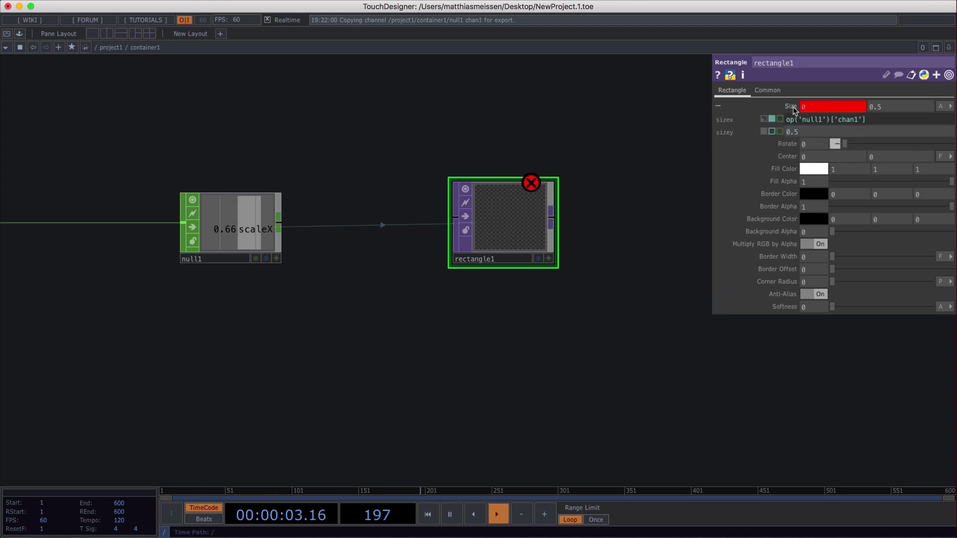
Switch sizex to a constant value, try 0.6, then undo back to 0.5.
click(764, 121)
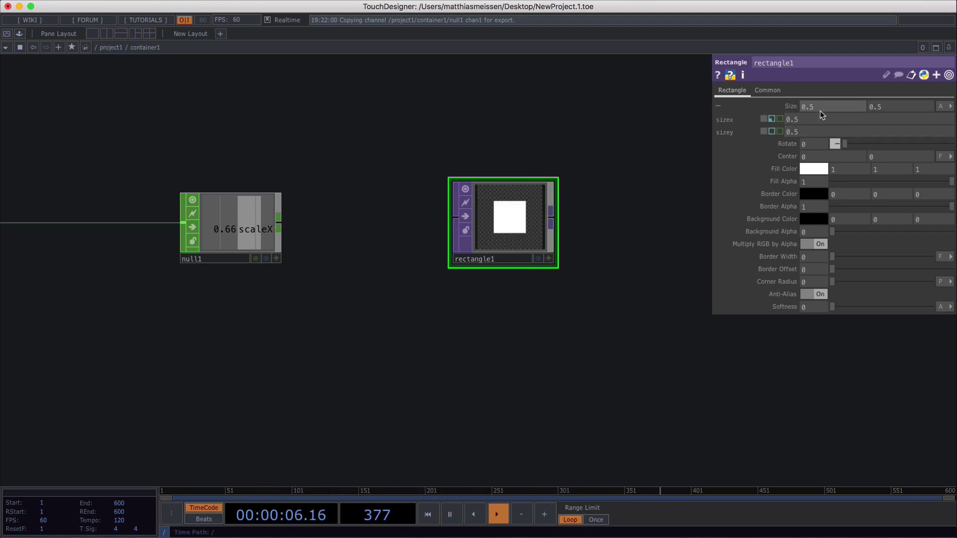
click(808, 121)
text(0.)
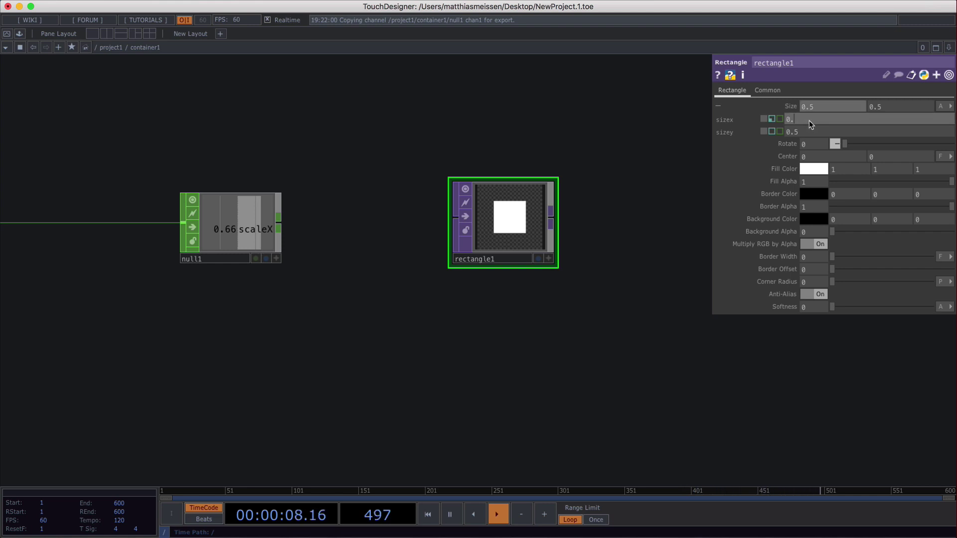
text(6)
key(Return)
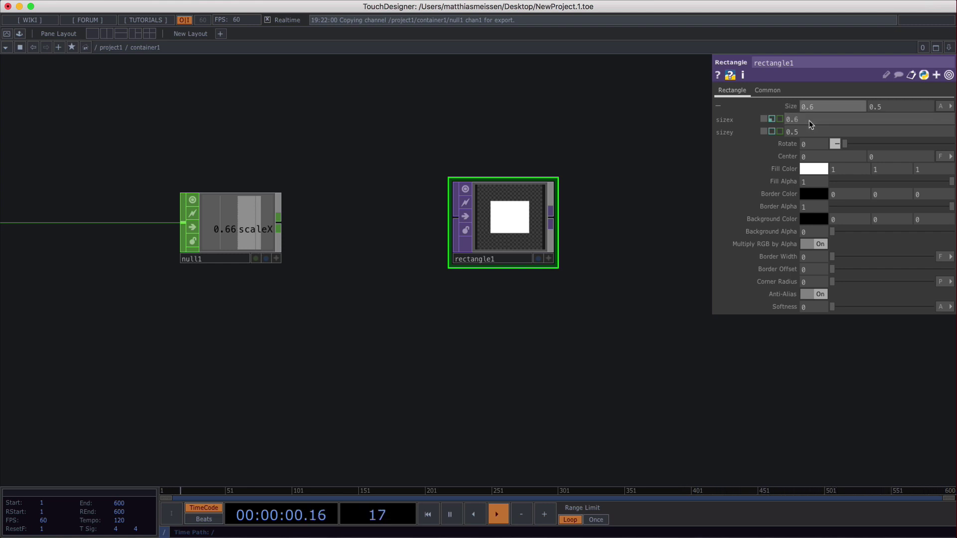
key(ctrl+z)
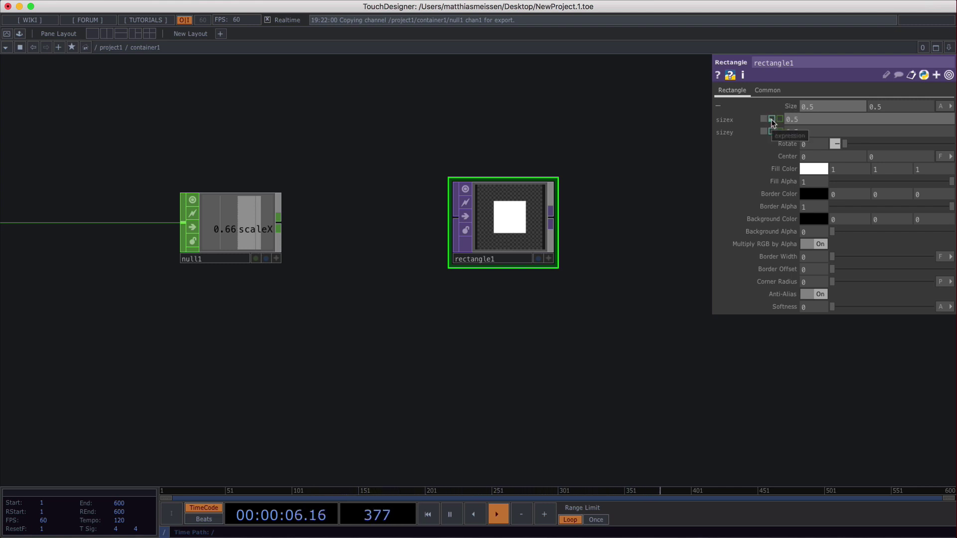
Set sizex's expression to op('null1')['scaleX'] so it reads 0.66, then collapse Size.
click(771, 120)
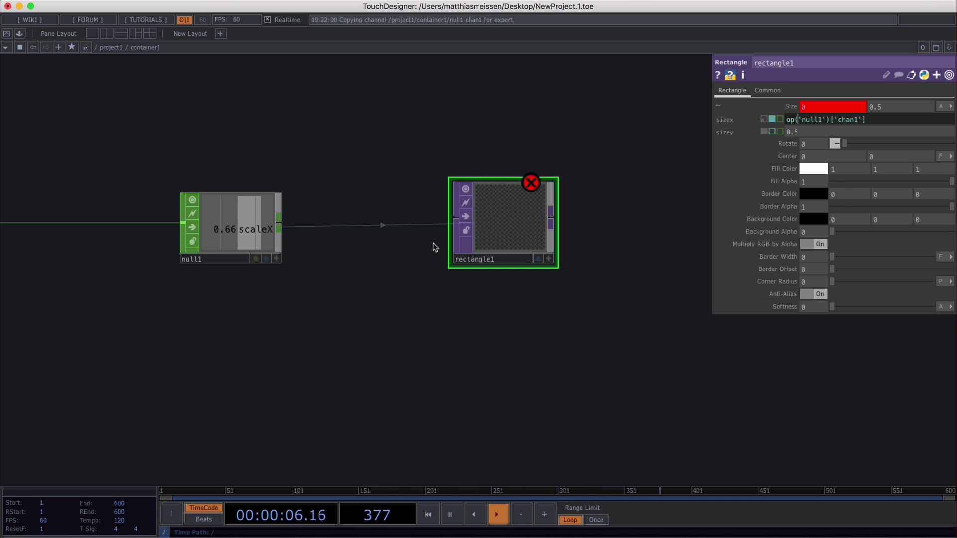
click(793, 122)
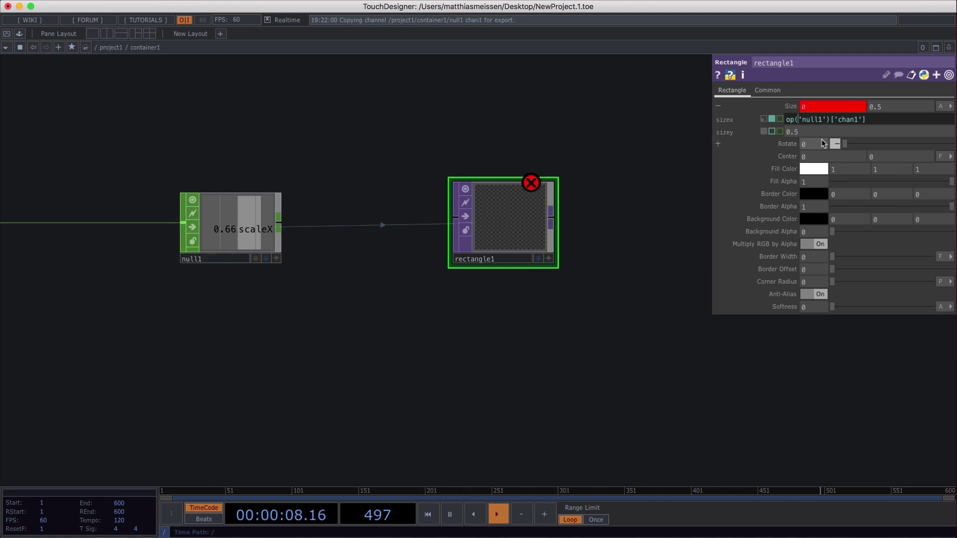
scroll(268, 222, up, 2)
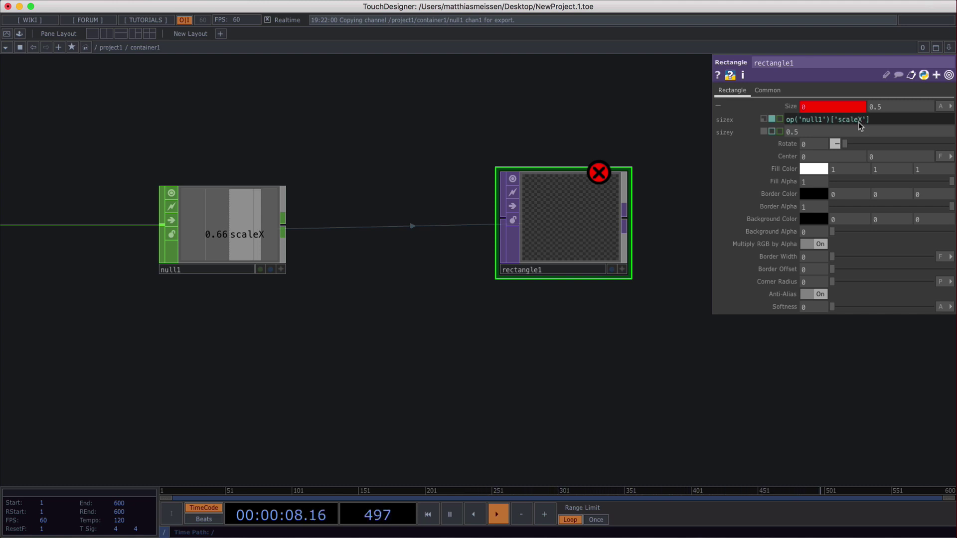
key(Return)
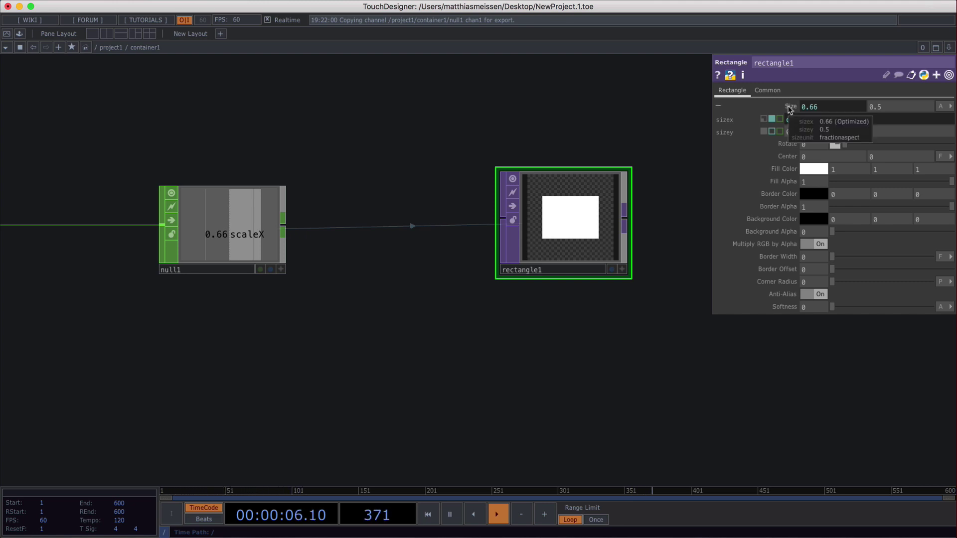
click(790, 106)
Copy-paste constant1 and null1 as constant2 and null2, renaming the new channel rotate.
key(h)
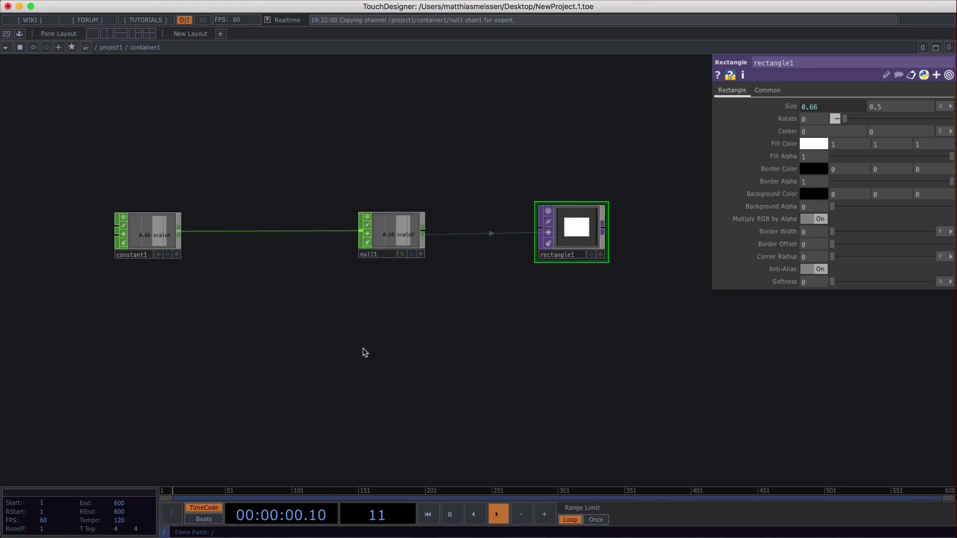
click(159, 237)
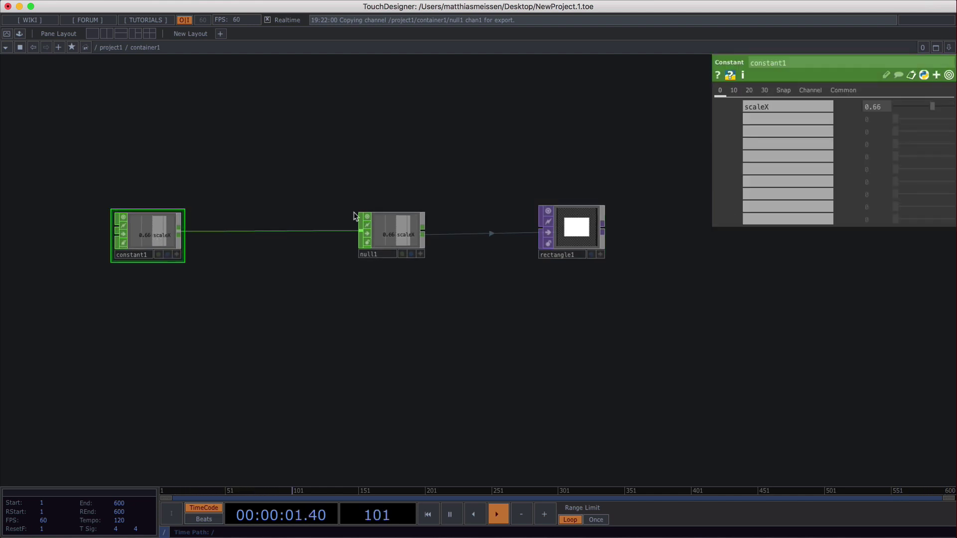
shift+click(405, 234)
key(ctrl+c)
key(ctrl+v)
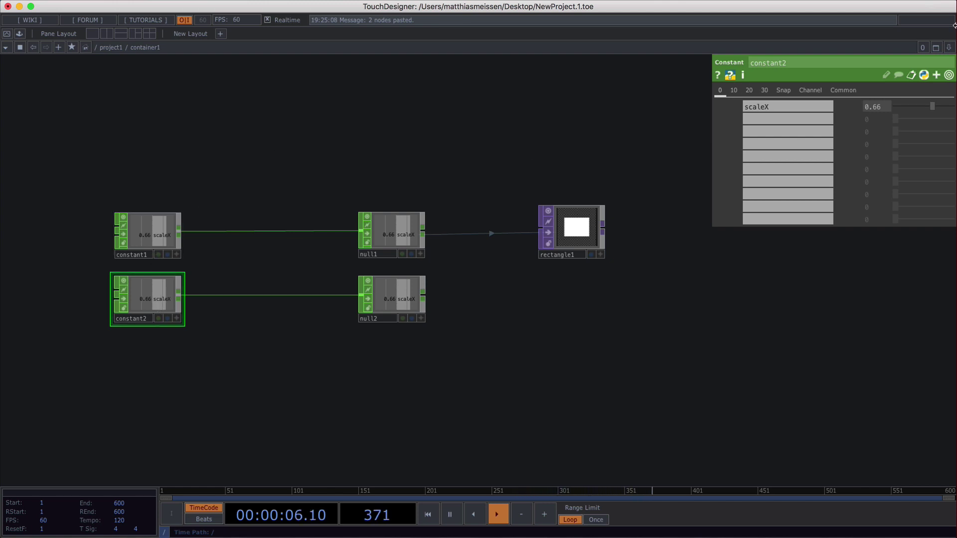
click(793, 106)
text(rotate)
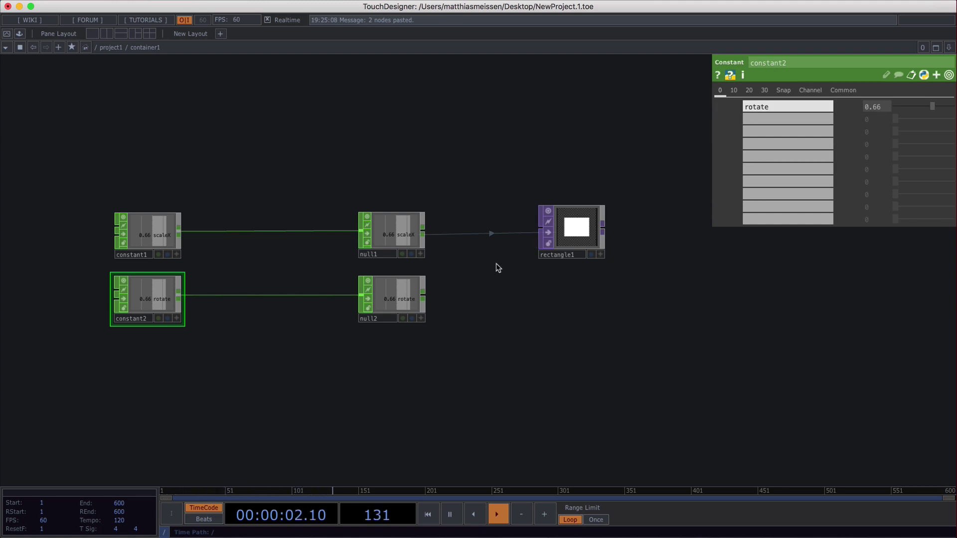
Export null2's rotate channel to rectangle1's Rotate as a relative CHOP reference, reading 0.66.
click(578, 235)
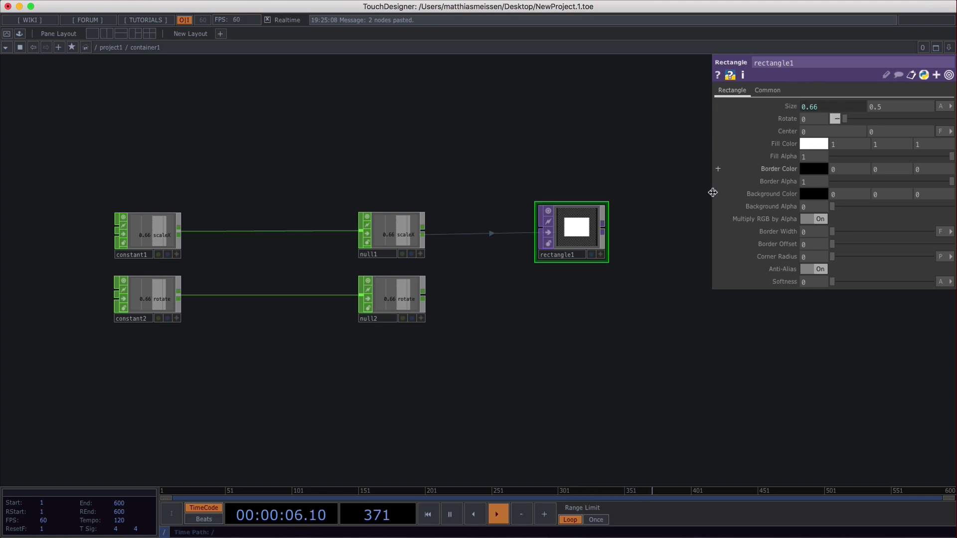
scroll(493, 313, up, 2)
scroll(493, 313, up, 1)
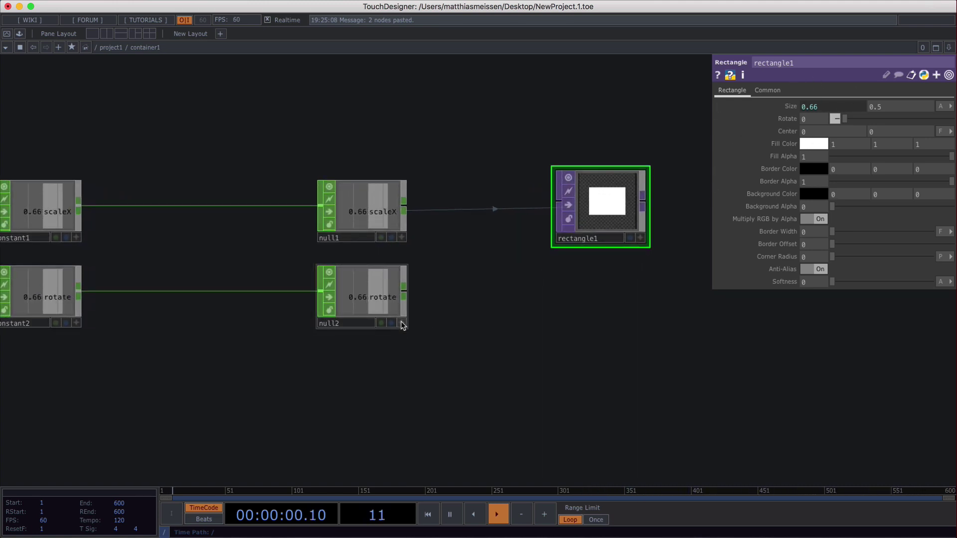
click(402, 324)
drag(371, 309, 821, 118)
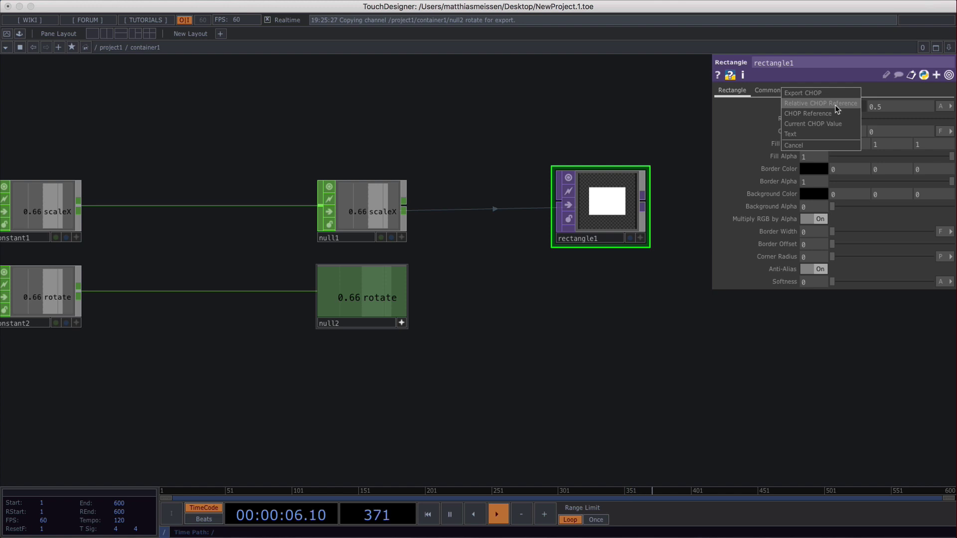
click(835, 105)
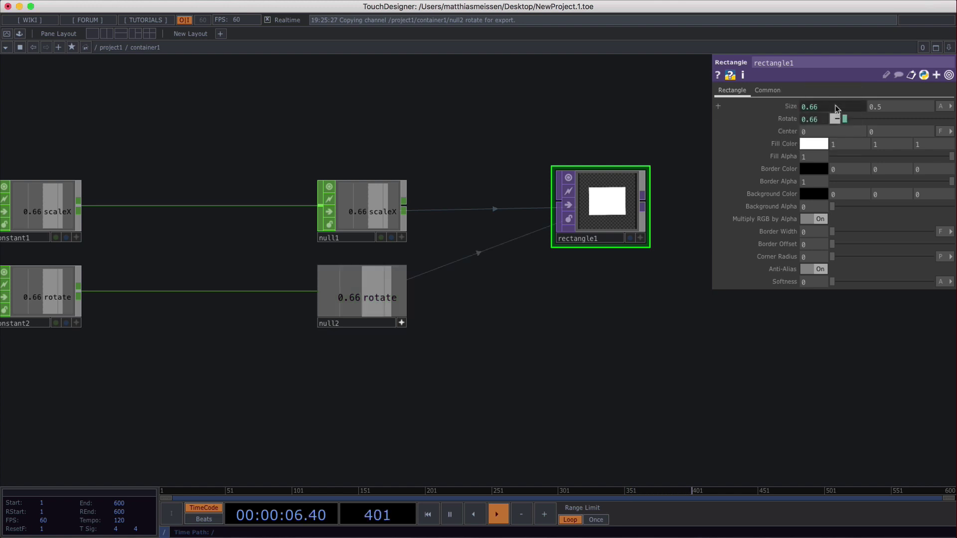
click(402, 324)
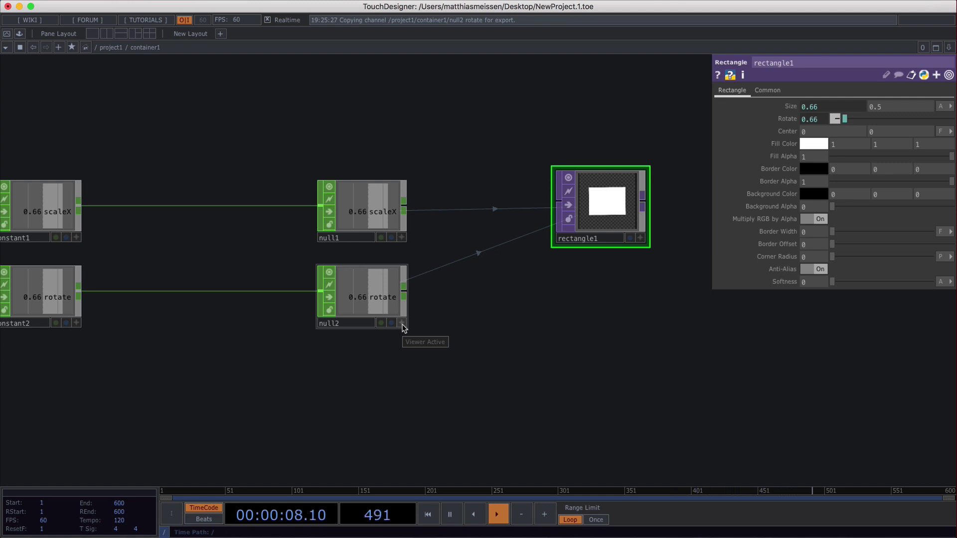
drag(252, 414, 374, 387)
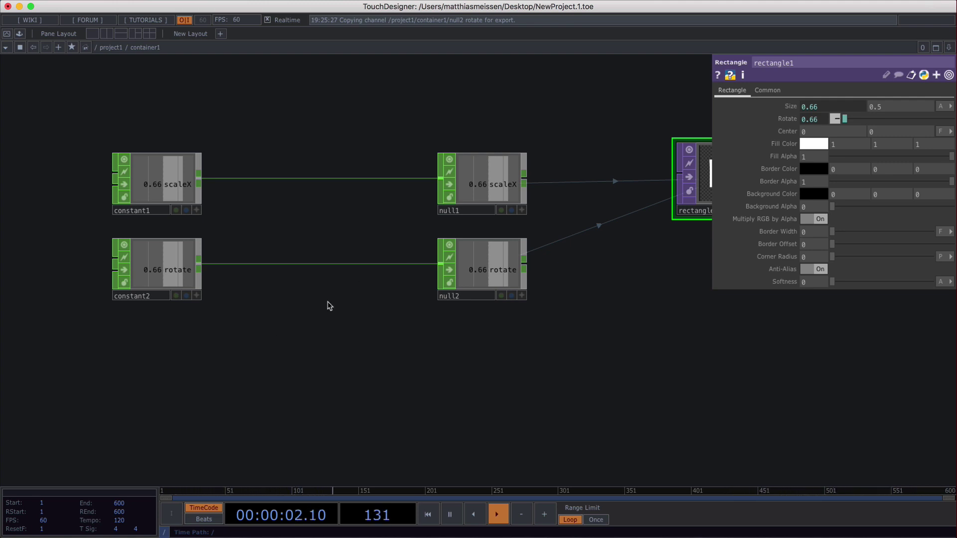
Insert Math CHOP math1 on the constant2–null2 wire with Multiply 360, so rotate reads 237.6.
right_click(319, 264)
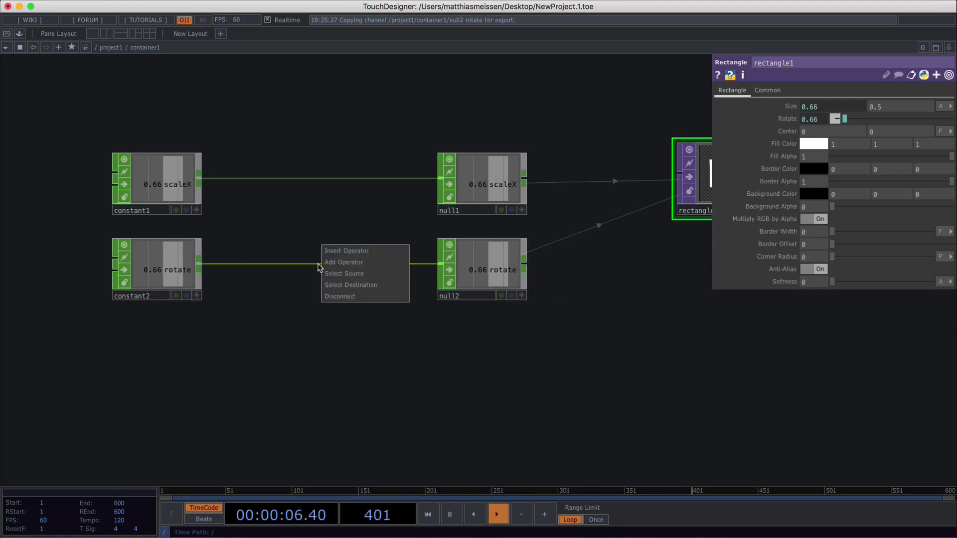
click(380, 252)
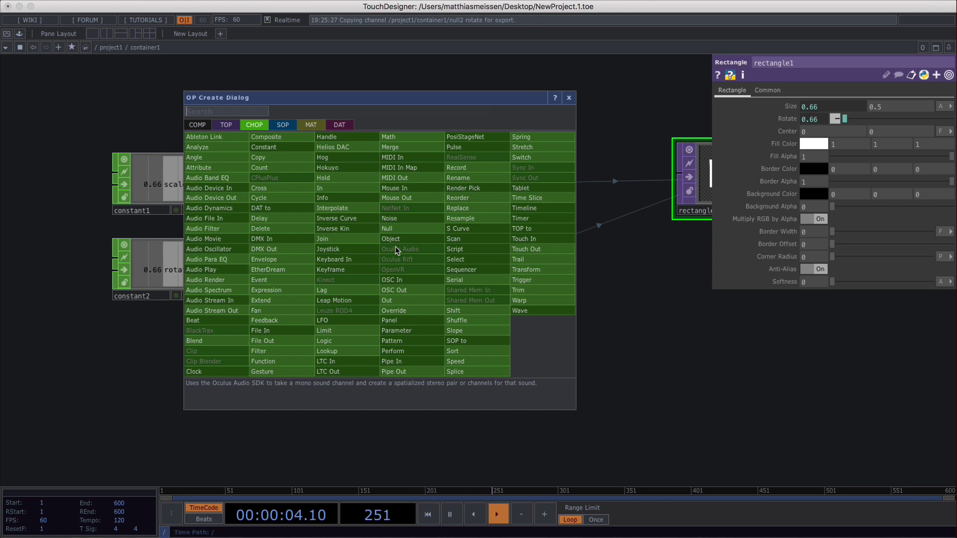
click(417, 142)
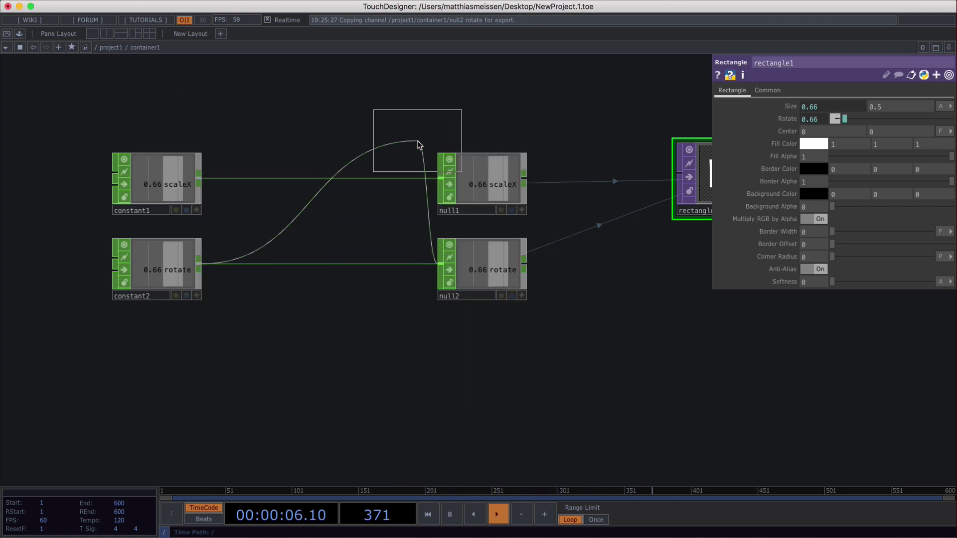
click(325, 270)
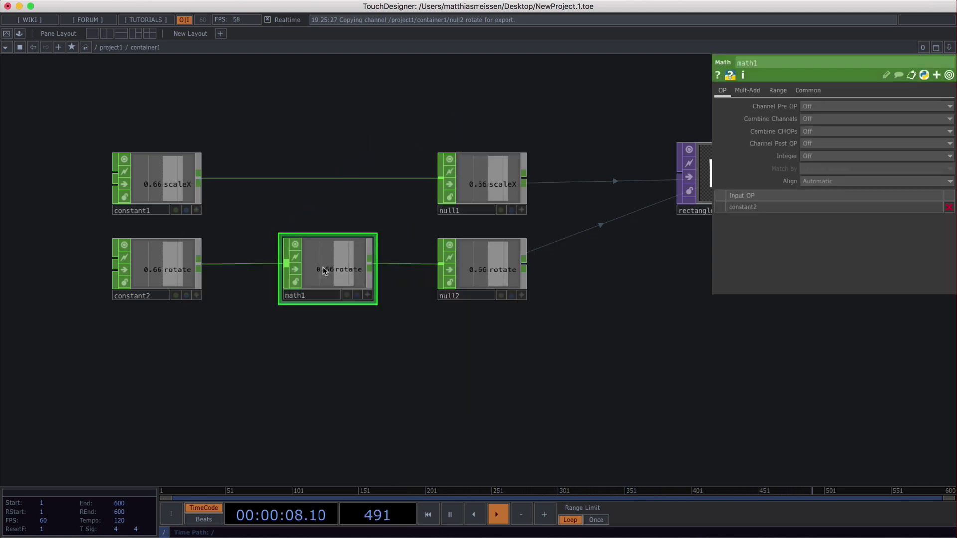
click(746, 91)
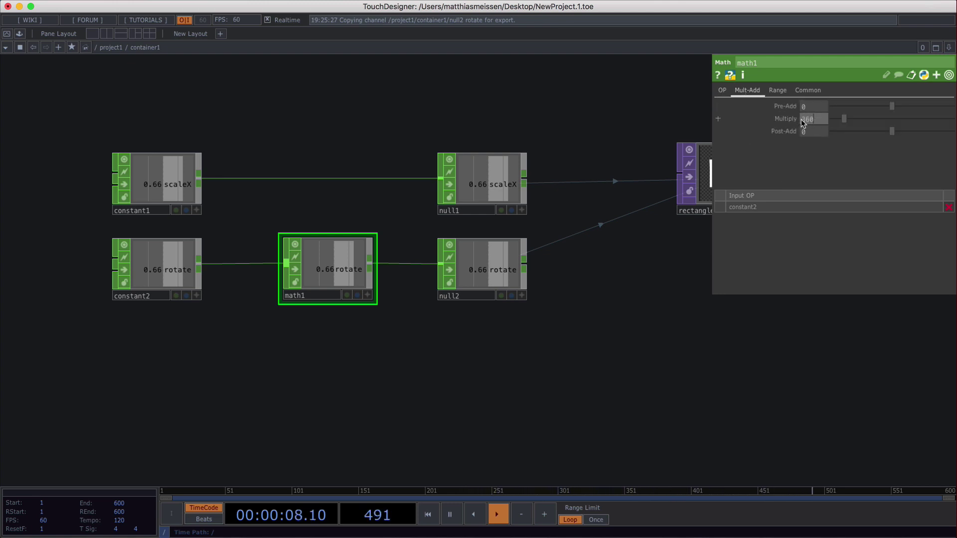
key(Return)
Sweep constant2's rotate value to spin the rectangle, settling at 0.61 (219.6 degrees).
click(157, 264)
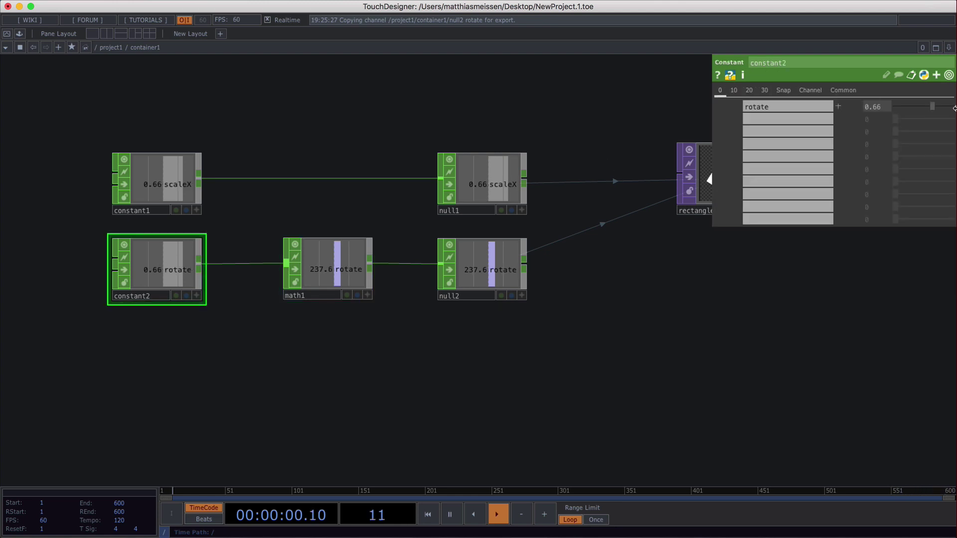
mouse_move(928, 108)
mouse_down()
mouse_move(882, 108)
mouse_move(954, 108)
mouse_move(919, 109)
mouse_up()
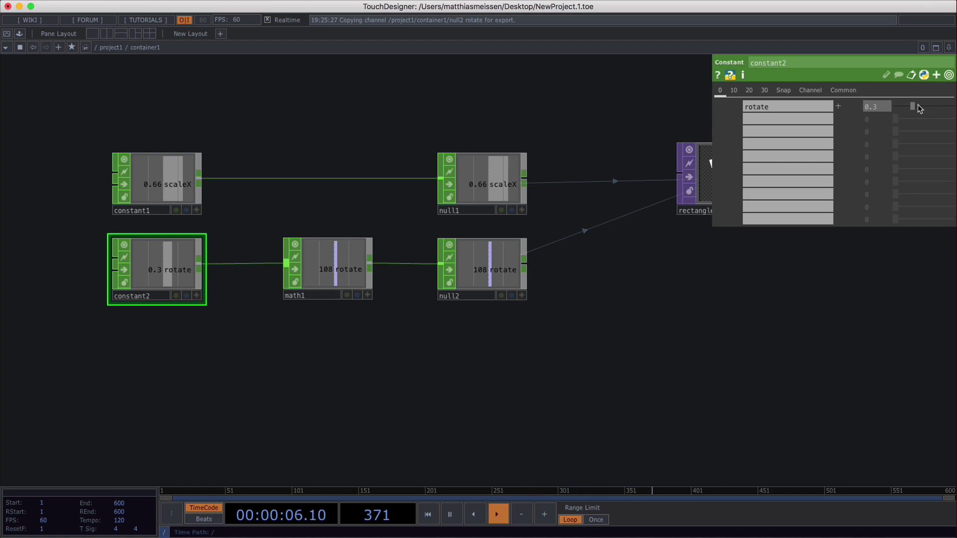
drag(912, 108, 946, 97)
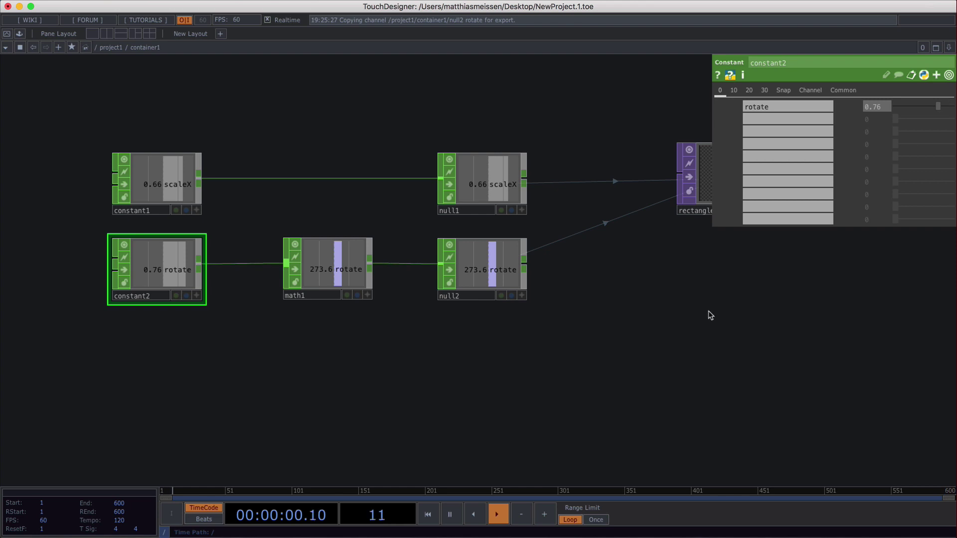
drag(647, 314, 589, 303)
scroll(593, 306, down, 2)
scroll(596, 309, down, 1)
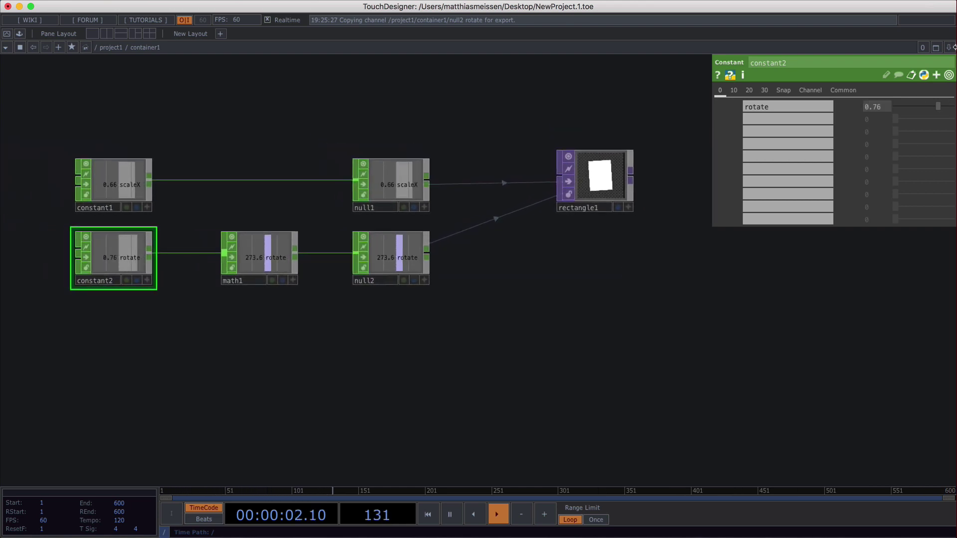
drag(938, 106, 919, 98)
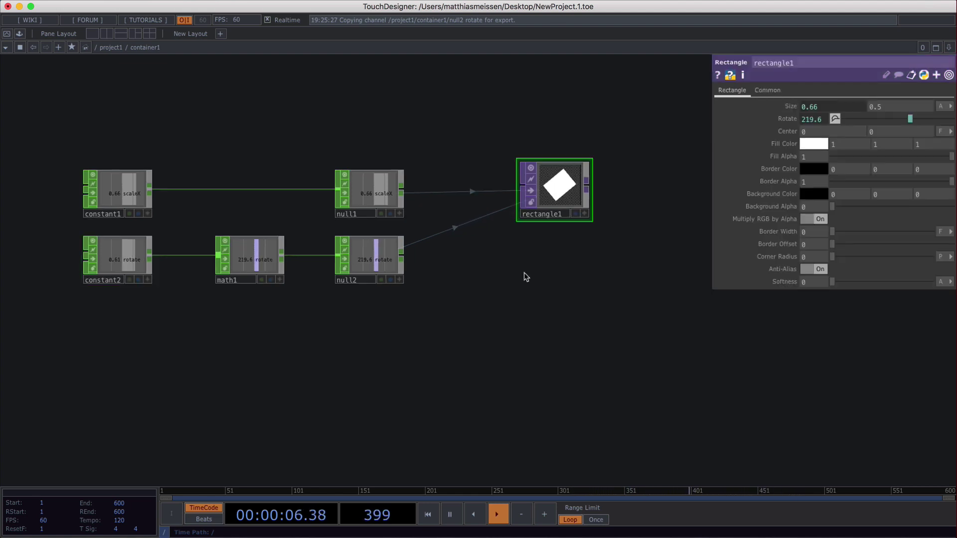
Drag constant1's scaleX down to 0.44 and confirm rectangle1's Size reads 0.44.
click(110, 178)
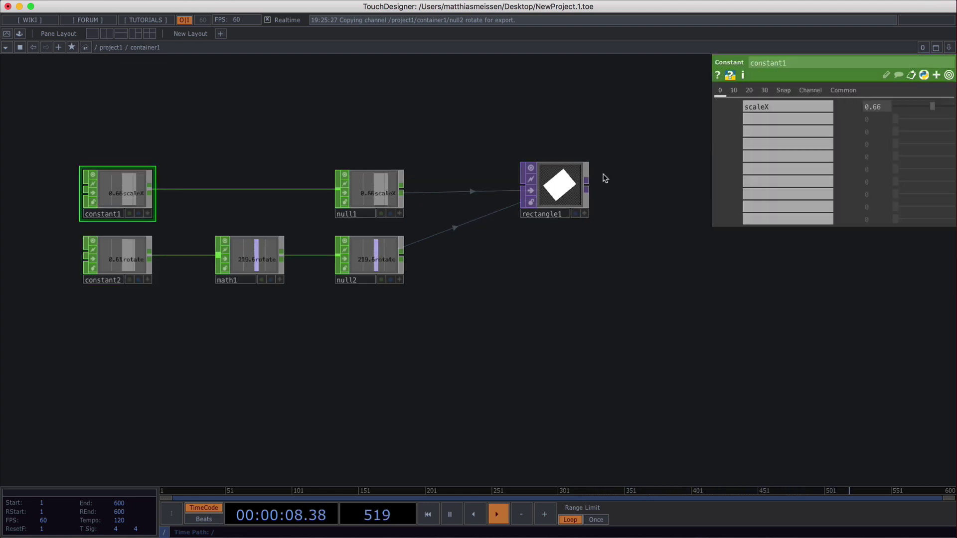
drag(934, 110, 923, 109)
click(563, 205)
scroll(573, 341, up, 2)
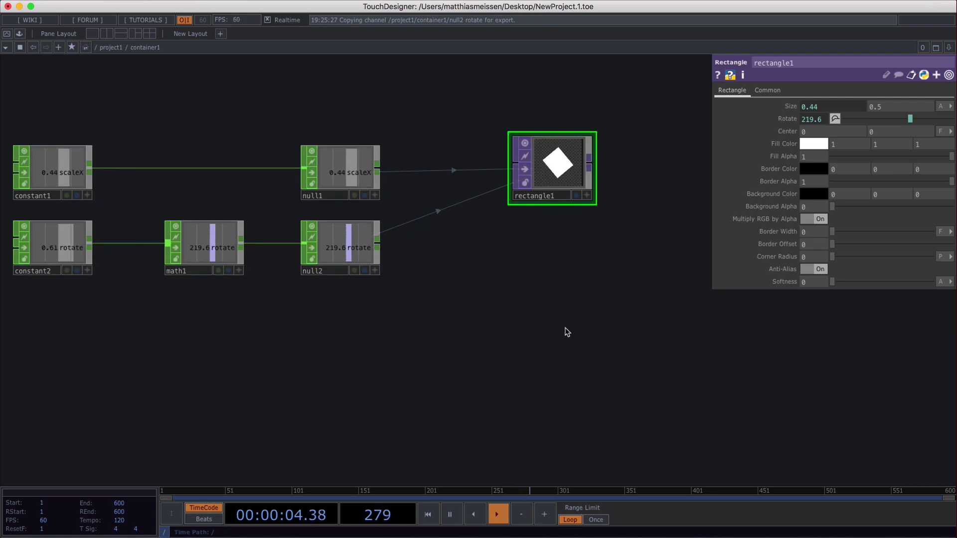
drag(565, 331, 600, 337)
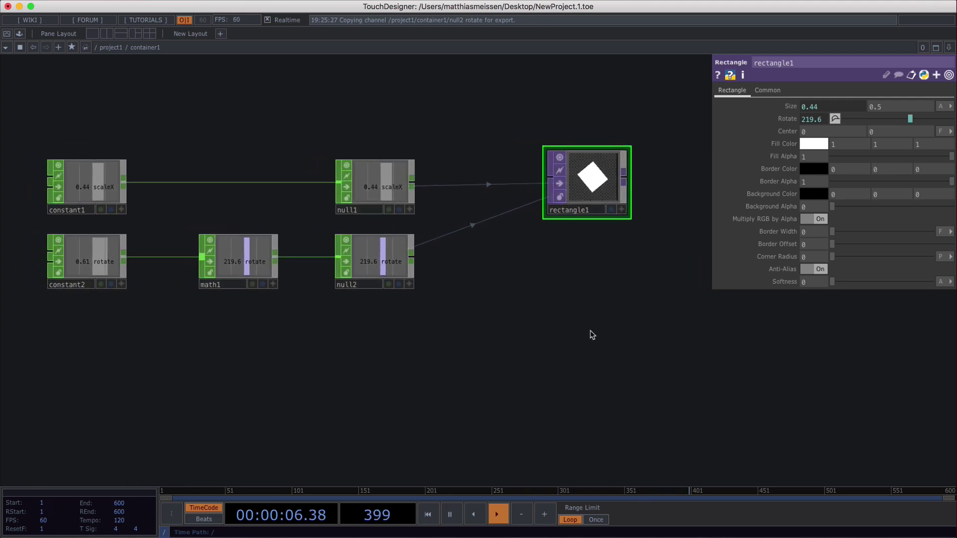